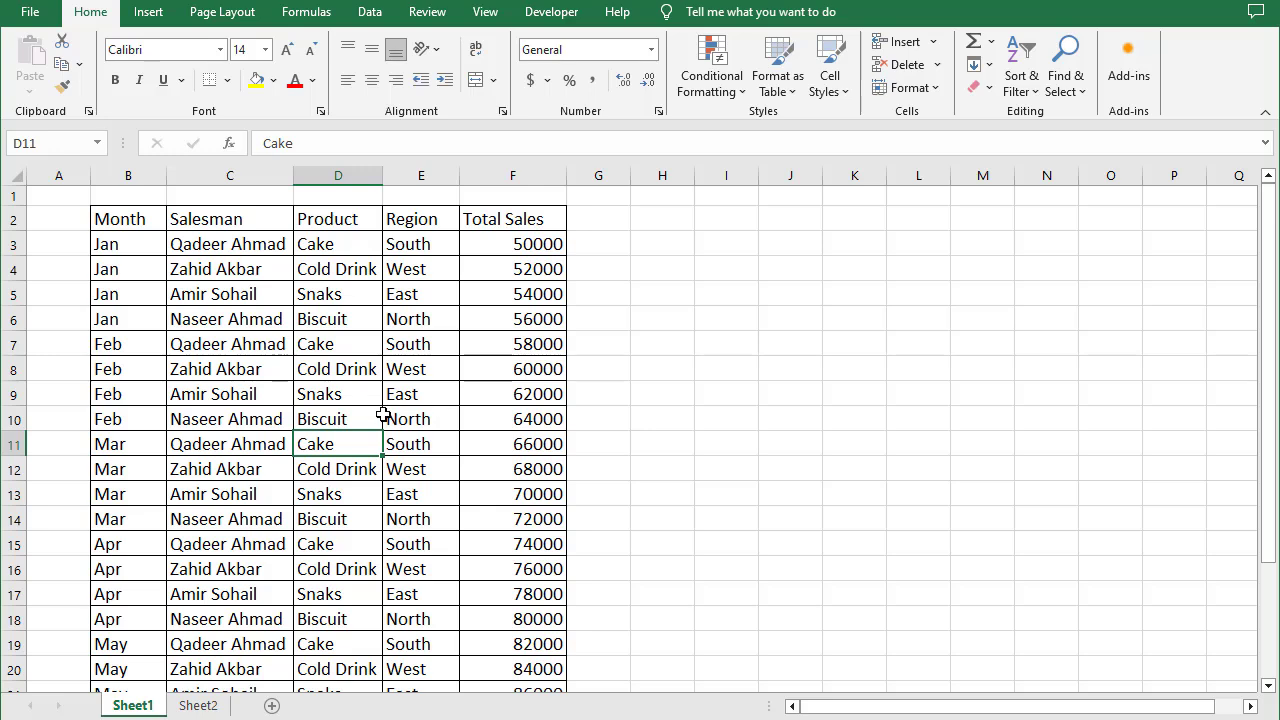
# Step: Convert the sales data in B2:F26 on Sheet1 into a table with headers
pyautogui.scroll(-3, 383, 415)
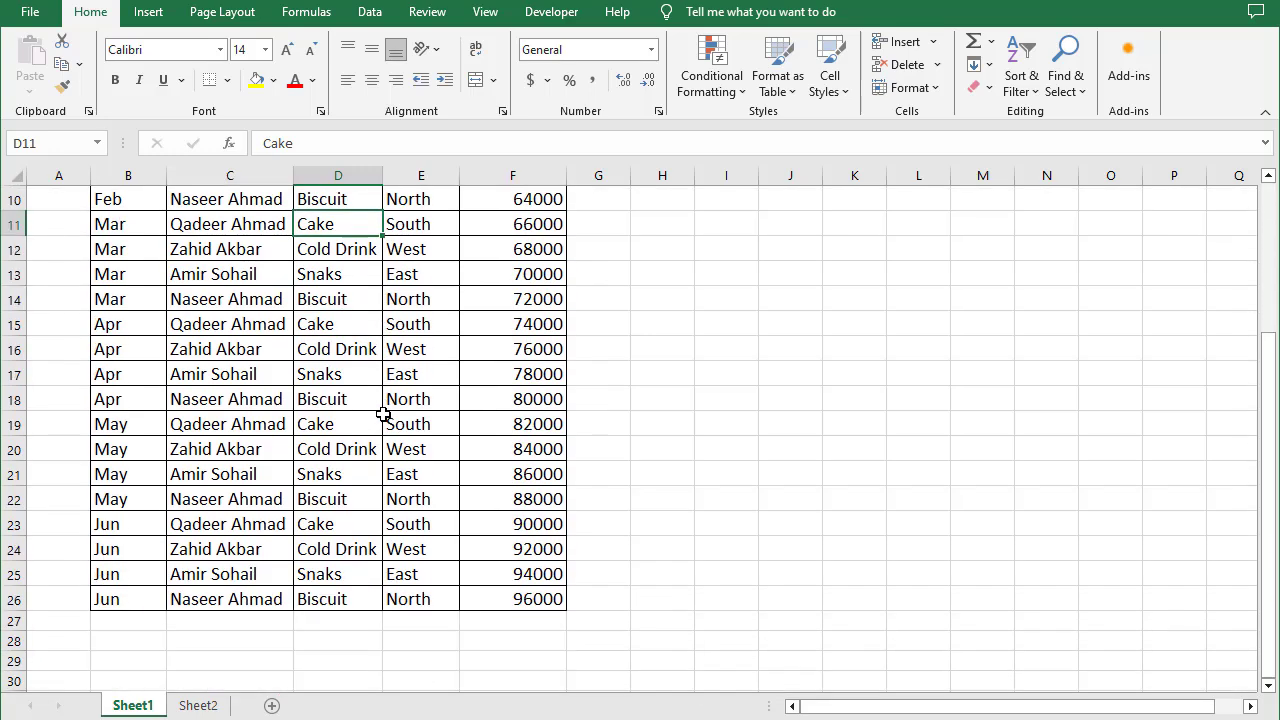
pyautogui.scroll(3, 383, 415)
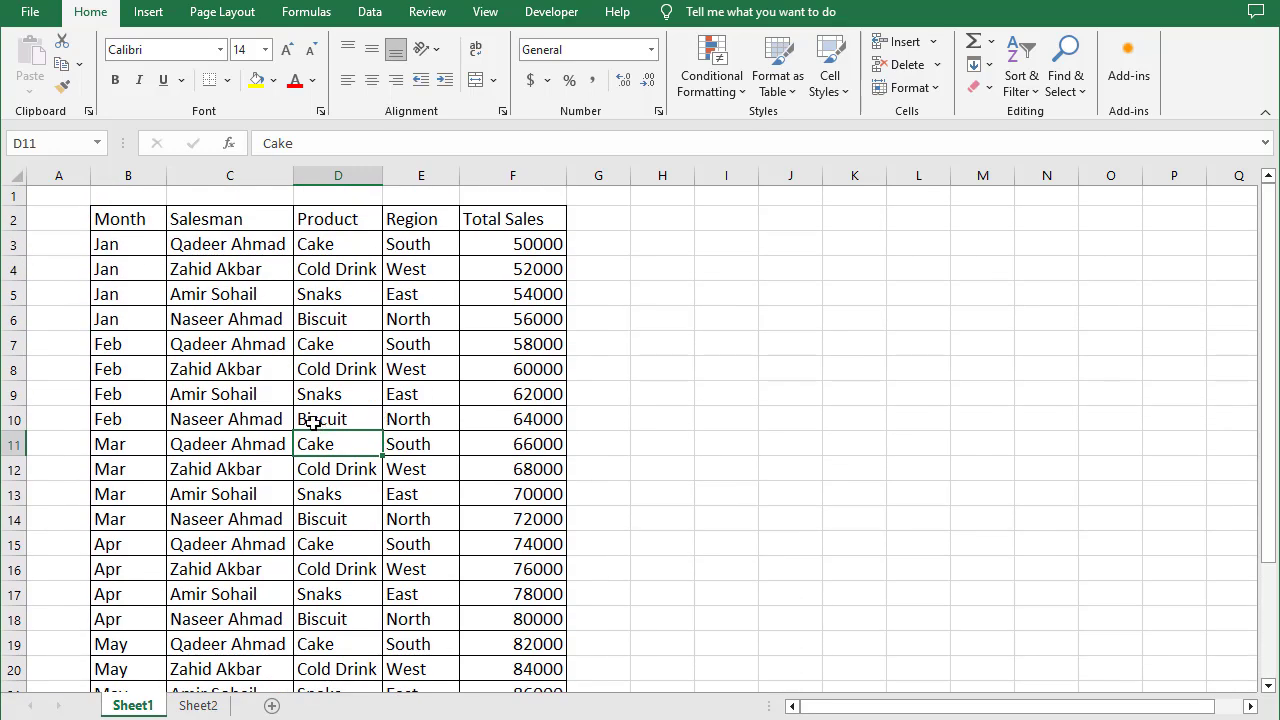
pyautogui.press('Up')
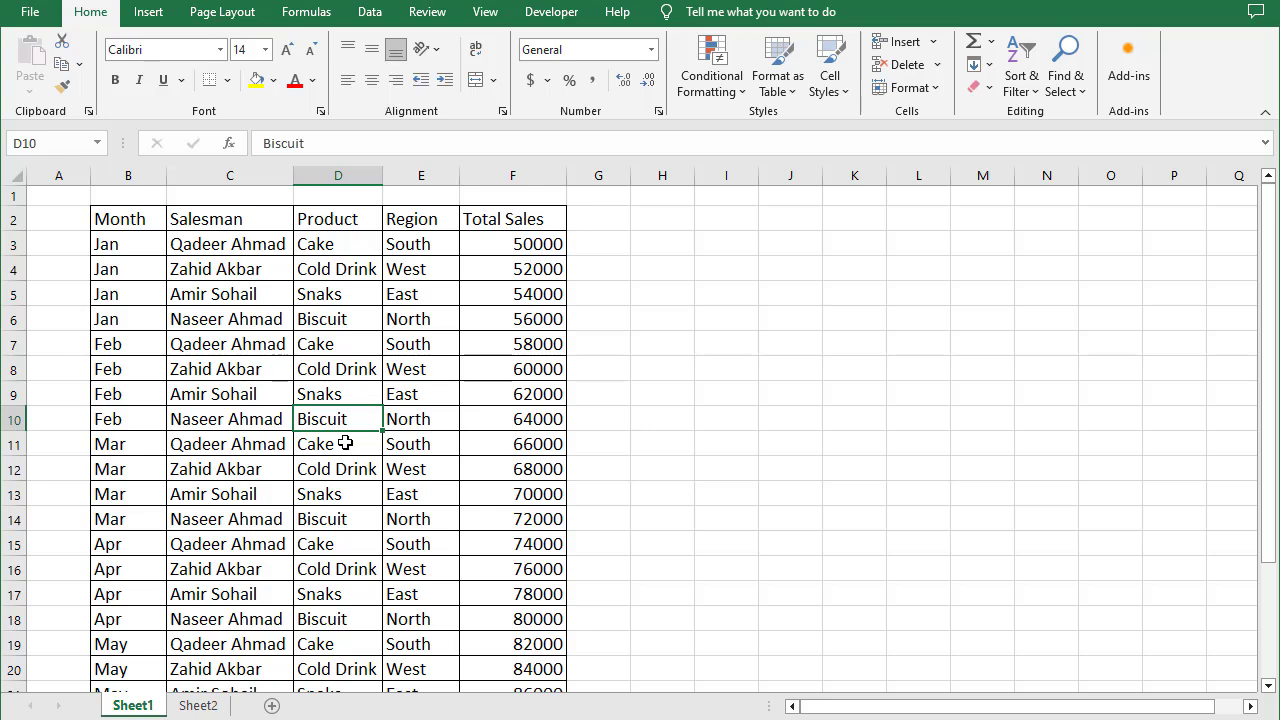
pyautogui.hotkey('ctrl', 't')
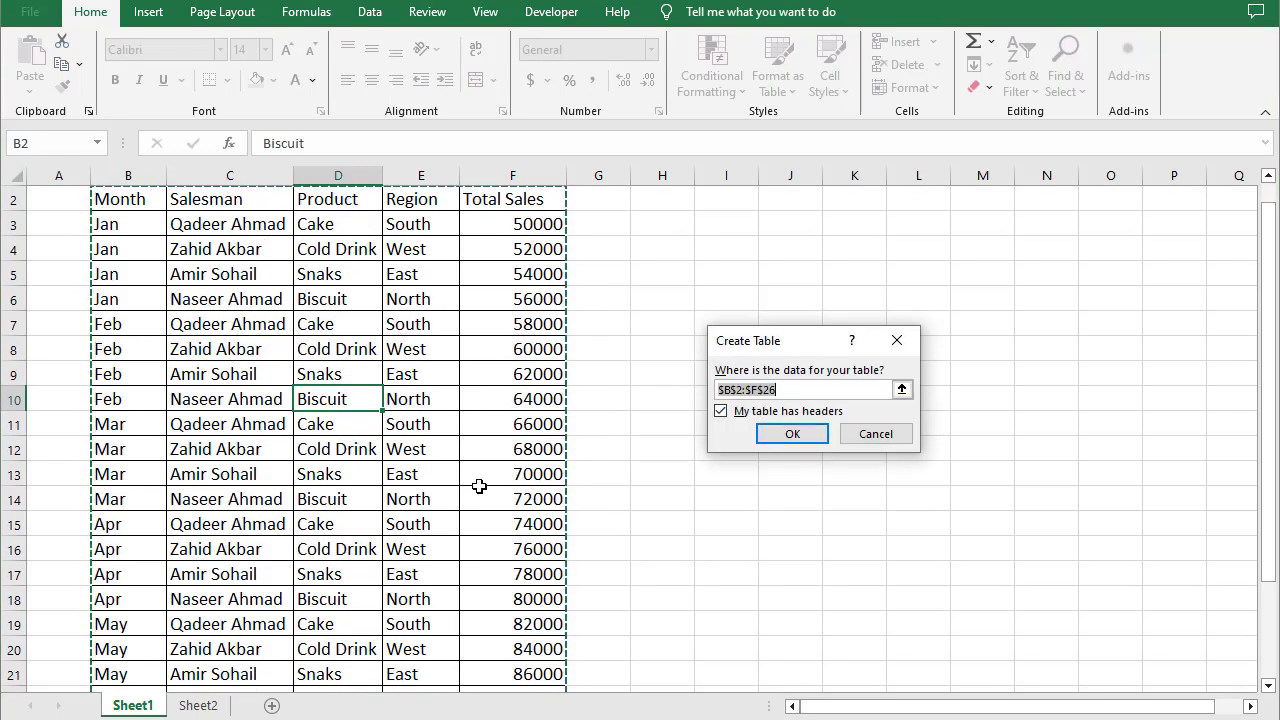
pyautogui.click(790, 435)
pyautogui.scroll(1, 366, 474)
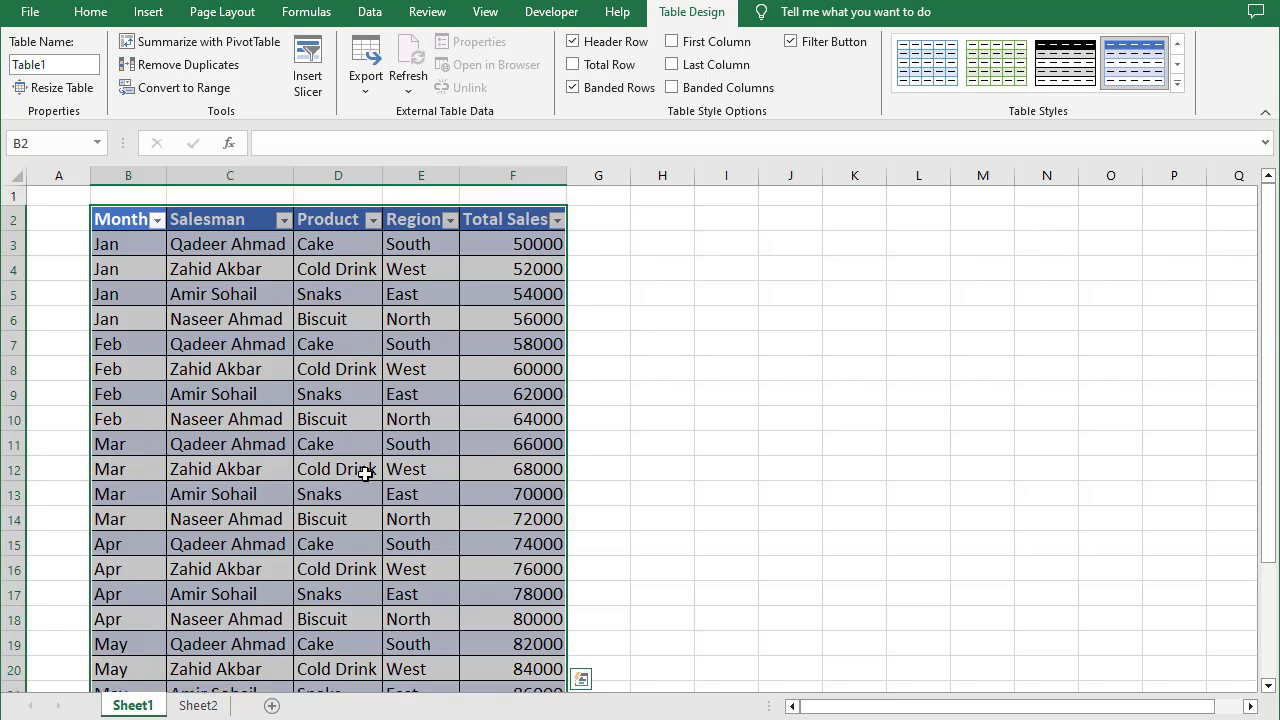
pyautogui.click(366, 474)
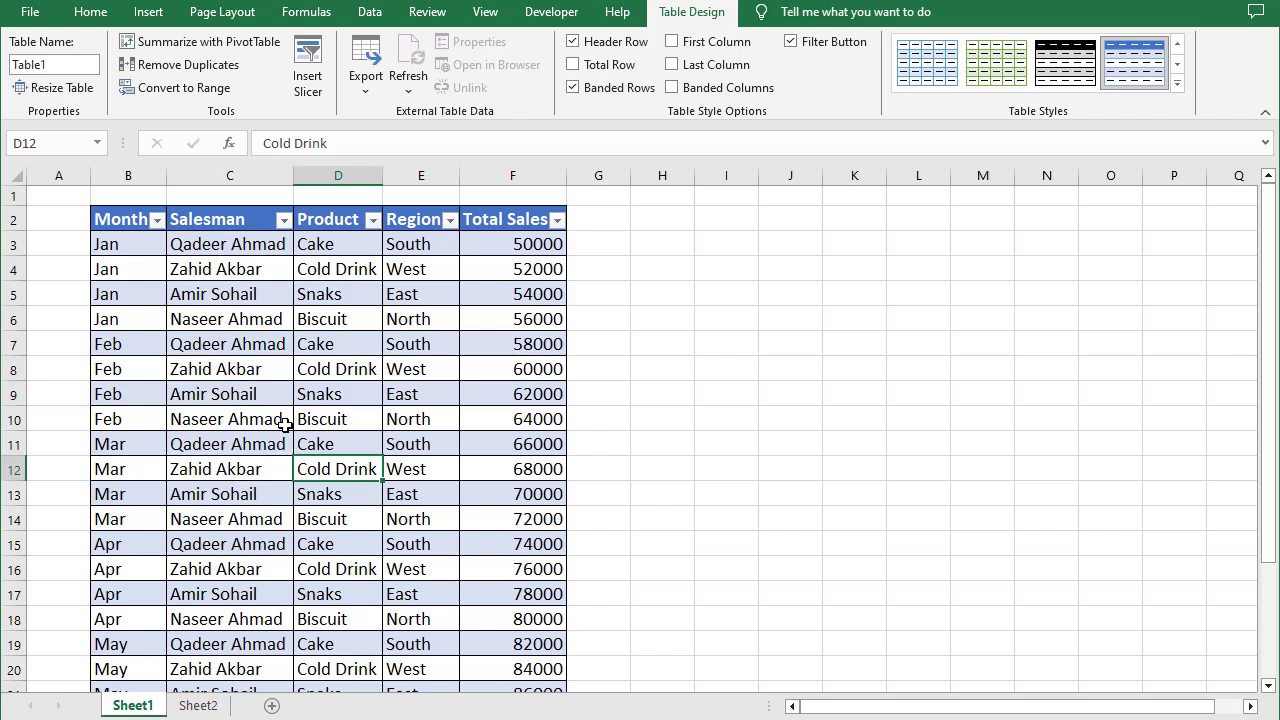
# Step: Create a PivotTable from Table1 and place it on the existing Sheet2 at cell B3
pyautogui.click(196, 50)
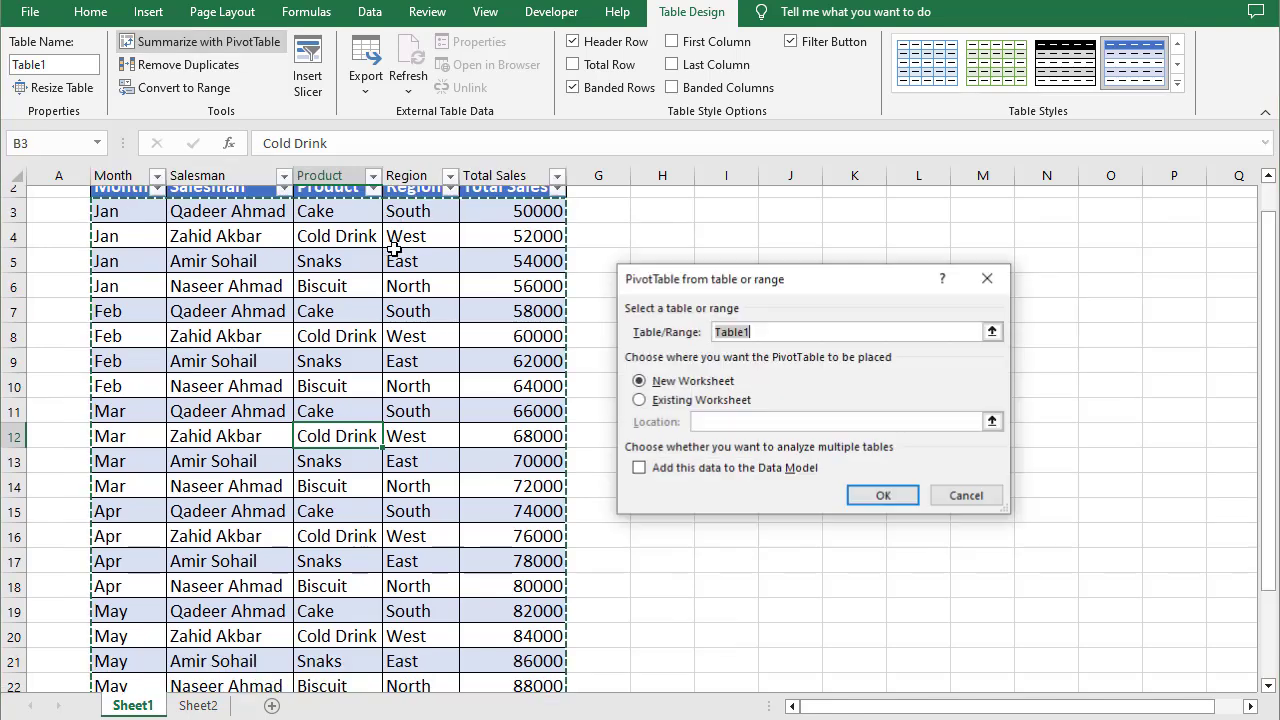
pyautogui.click(638, 400)
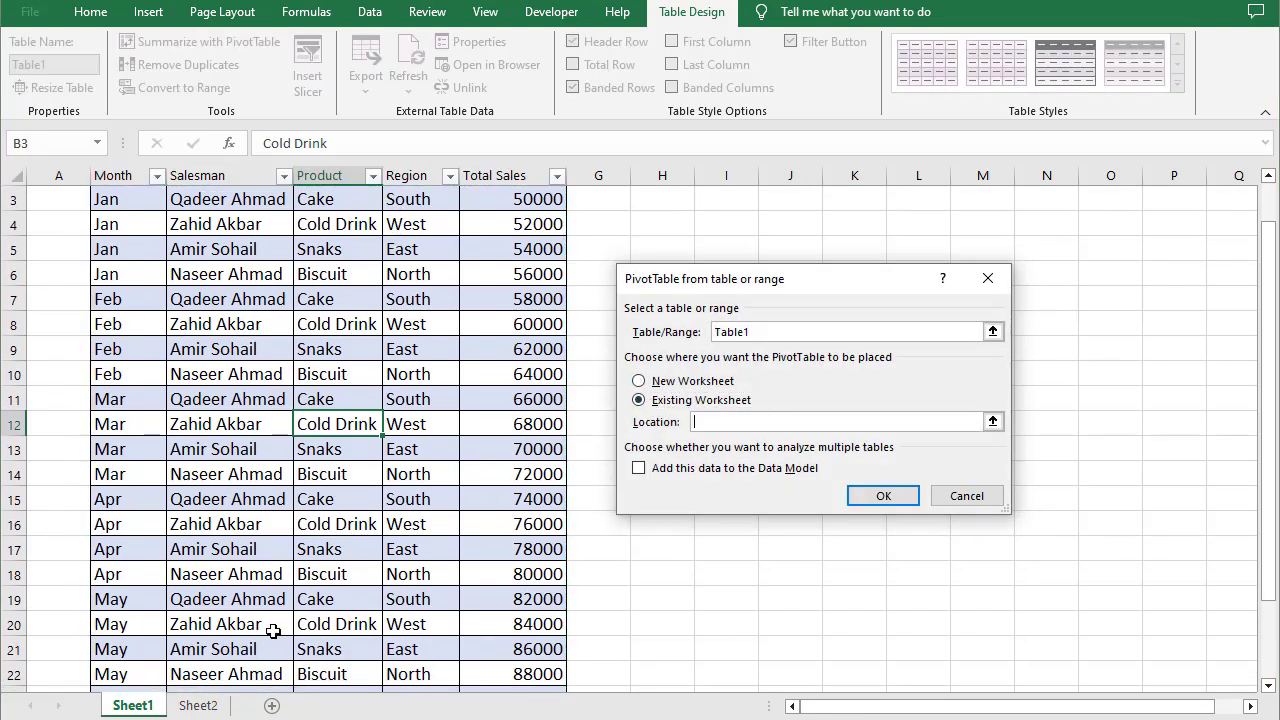
pyautogui.click(198, 705)
pyautogui.click(110, 237)
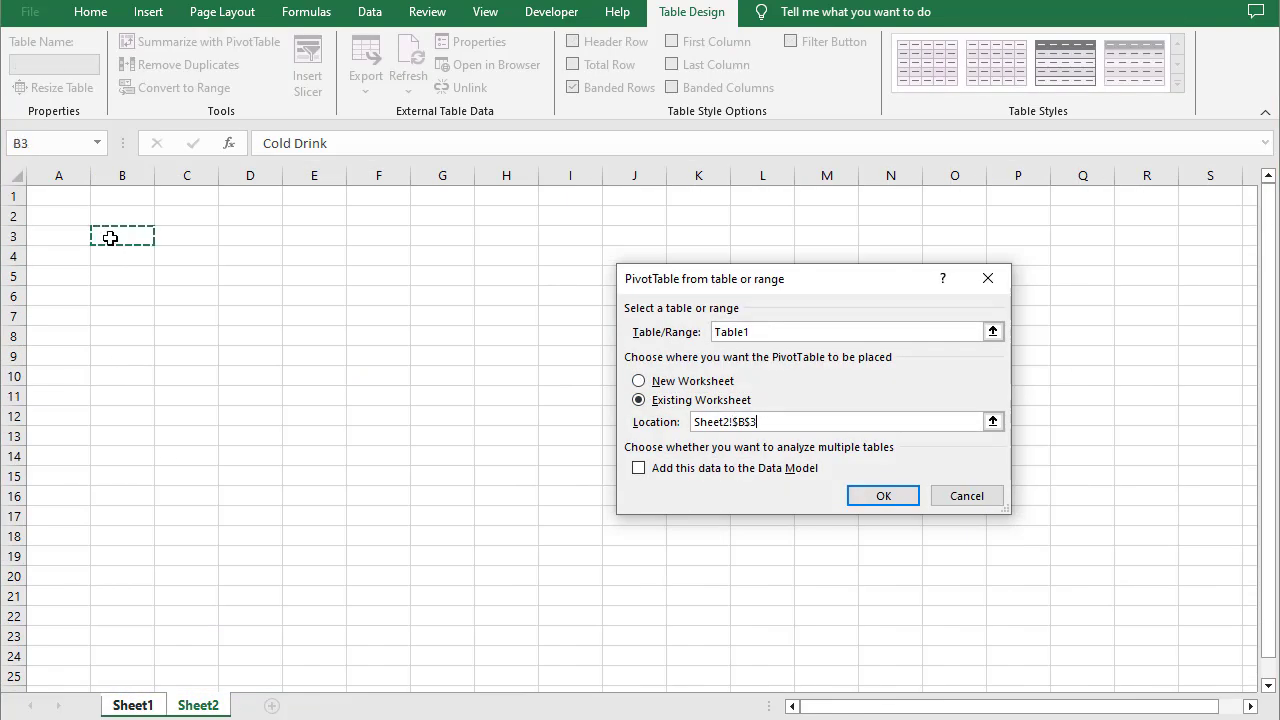
pyautogui.click(870, 493)
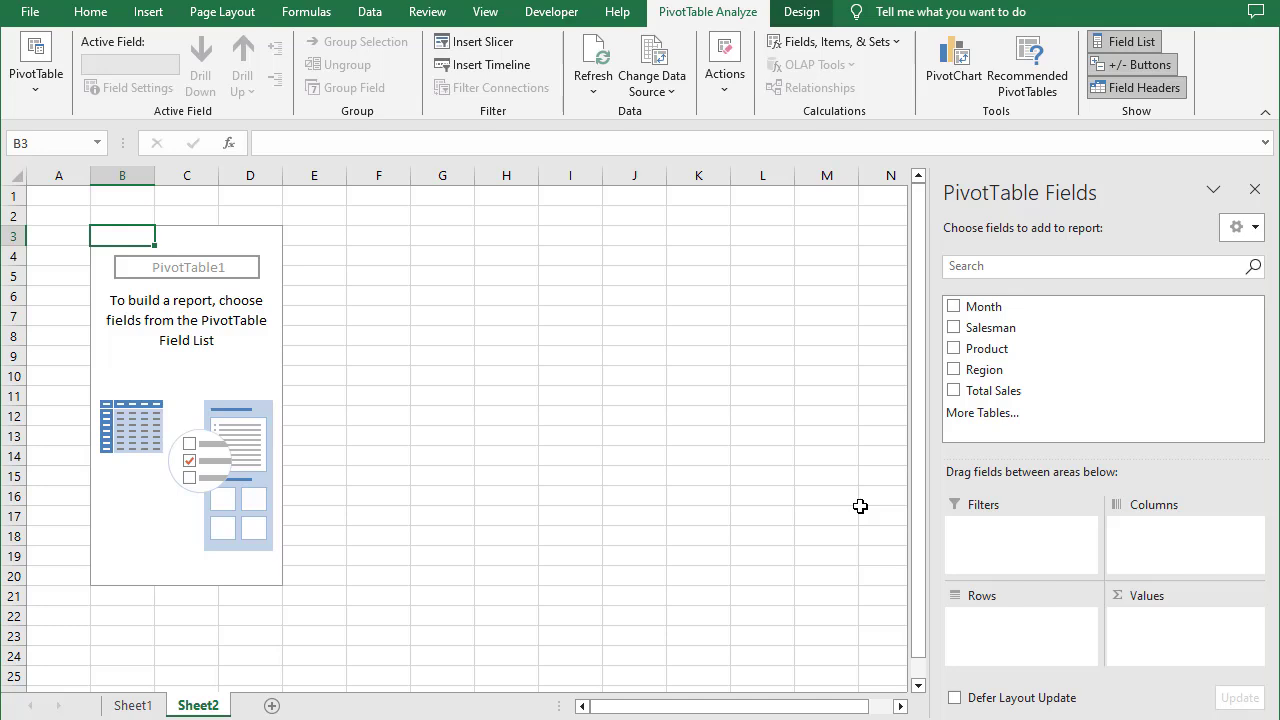
# Step: Add Month and Salesman as PivotTable row fields and Total Sales as the summed value
pyautogui.moveTo(958, 307); pyautogui.dragTo(971, 618)
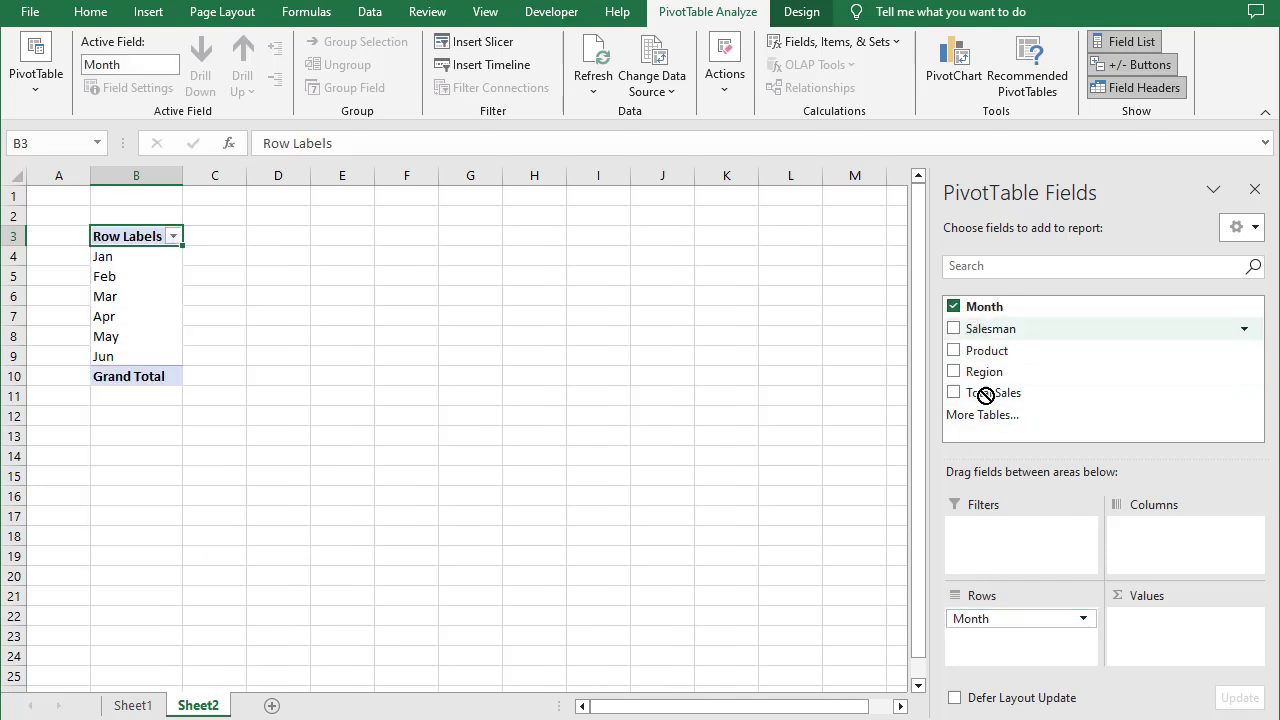
pyautogui.moveTo(985, 395); pyautogui.dragTo(1000, 651)
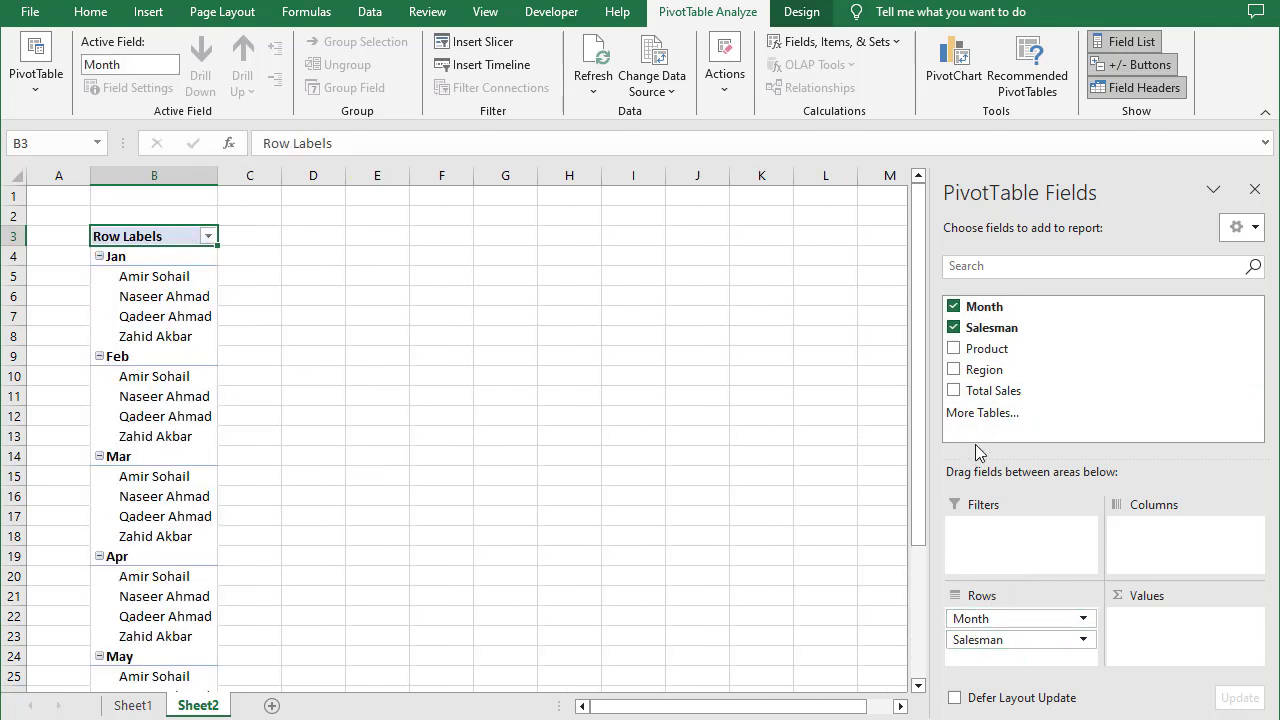
pyautogui.moveTo(971, 394); pyautogui.dragTo(1150, 632)
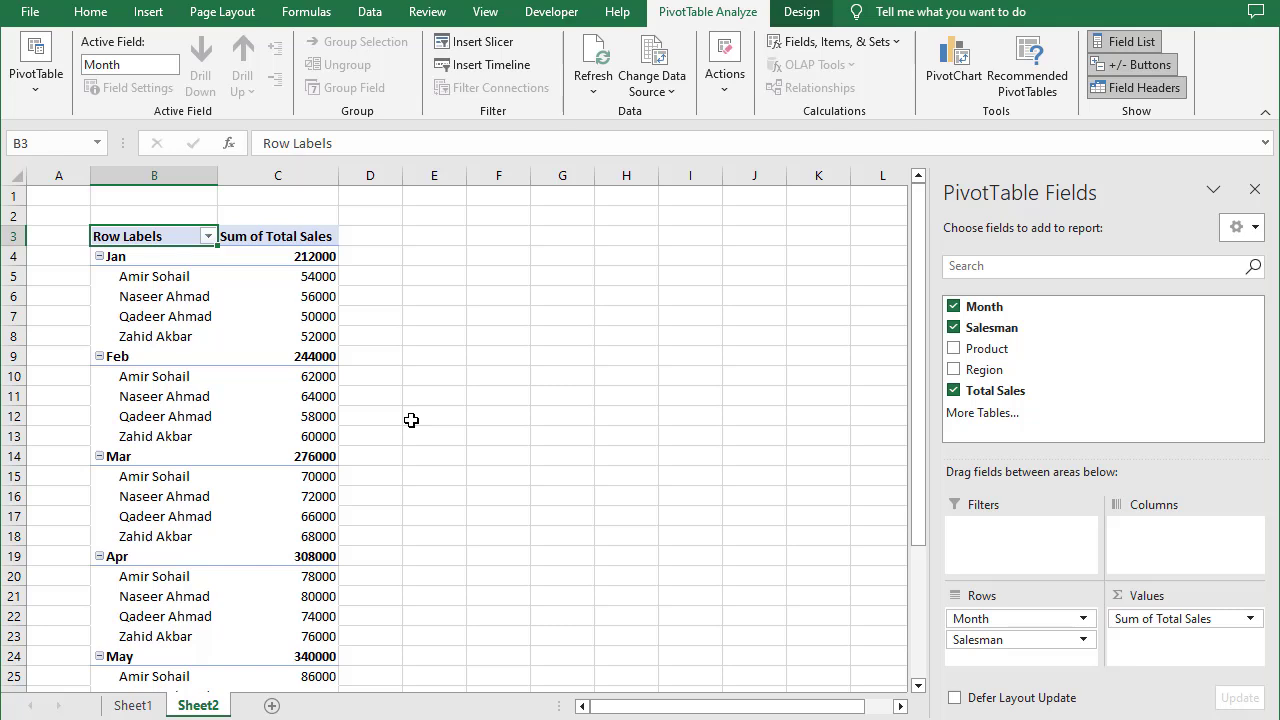
# Step: Try Product as a column field and take it back out of the PivotTable
pyautogui.moveTo(975, 348); pyautogui.dragTo(1129, 542)
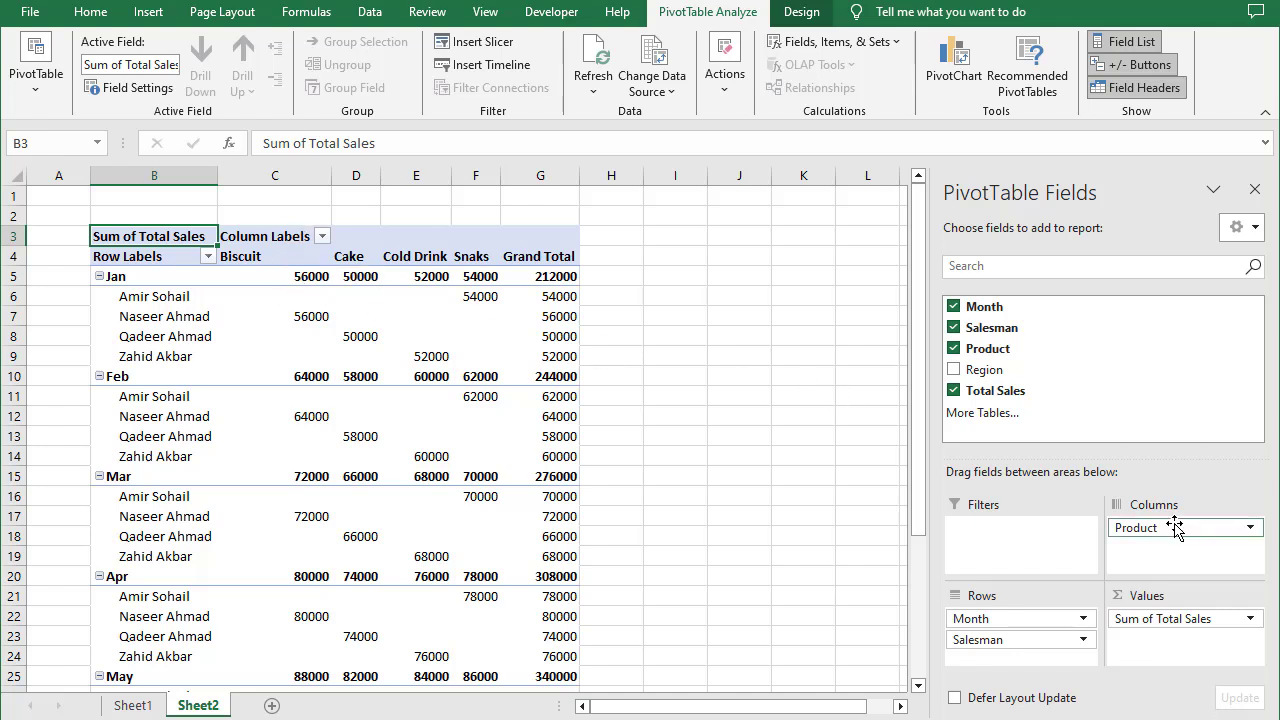
pyautogui.moveTo(1175, 530); pyautogui.dragTo(835, 486)
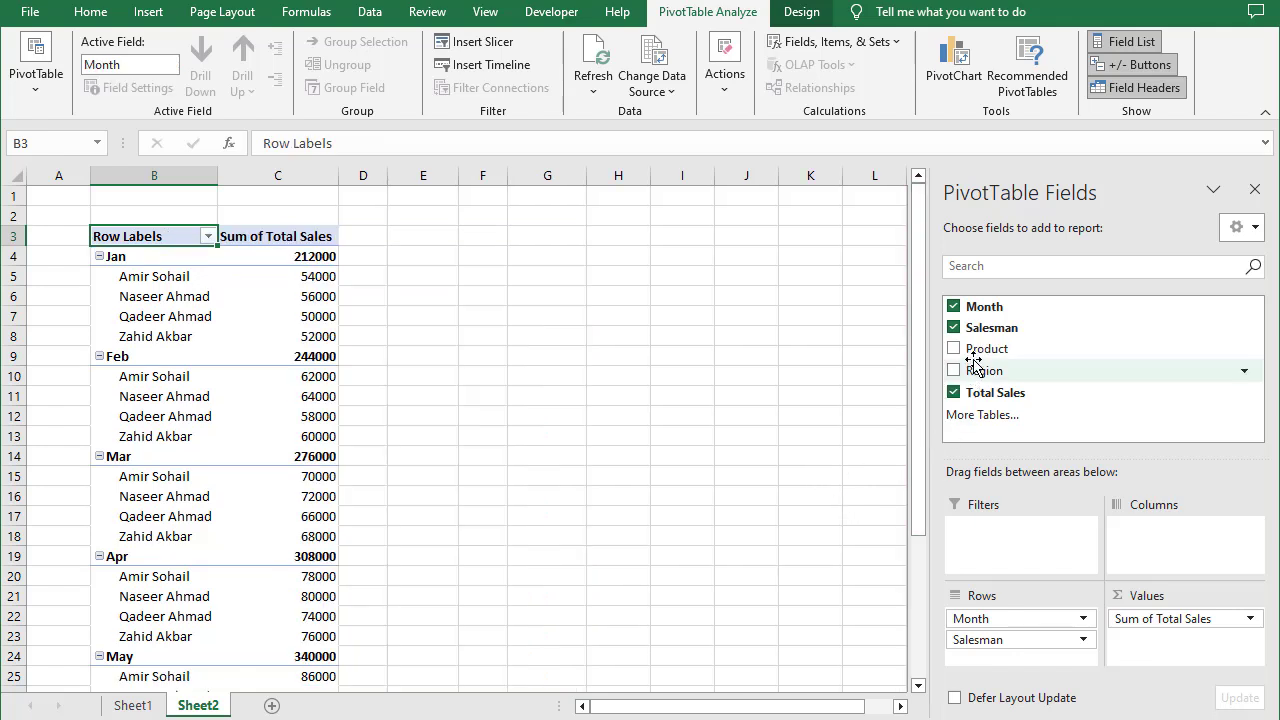
# Step: Add Product and Region as row fields below Salesman and close the field list
pyautogui.moveTo(975, 350); pyautogui.dragTo(994, 658)
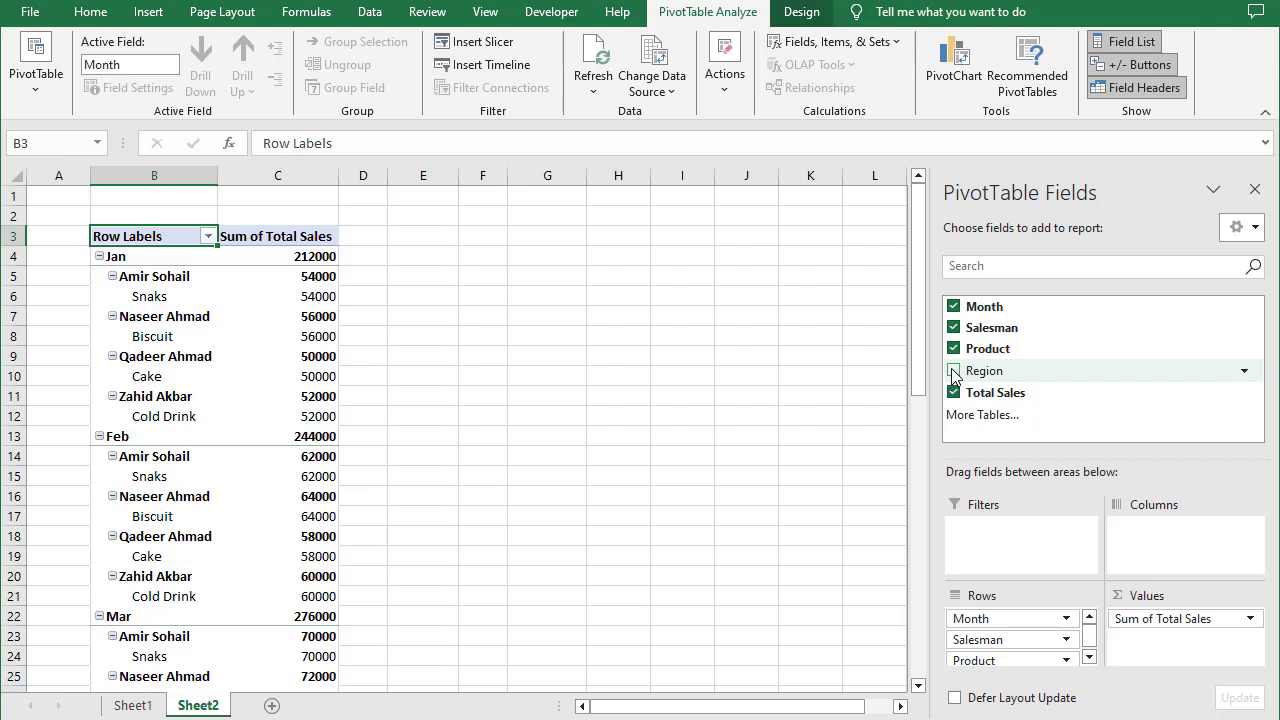
pyautogui.click(953, 371)
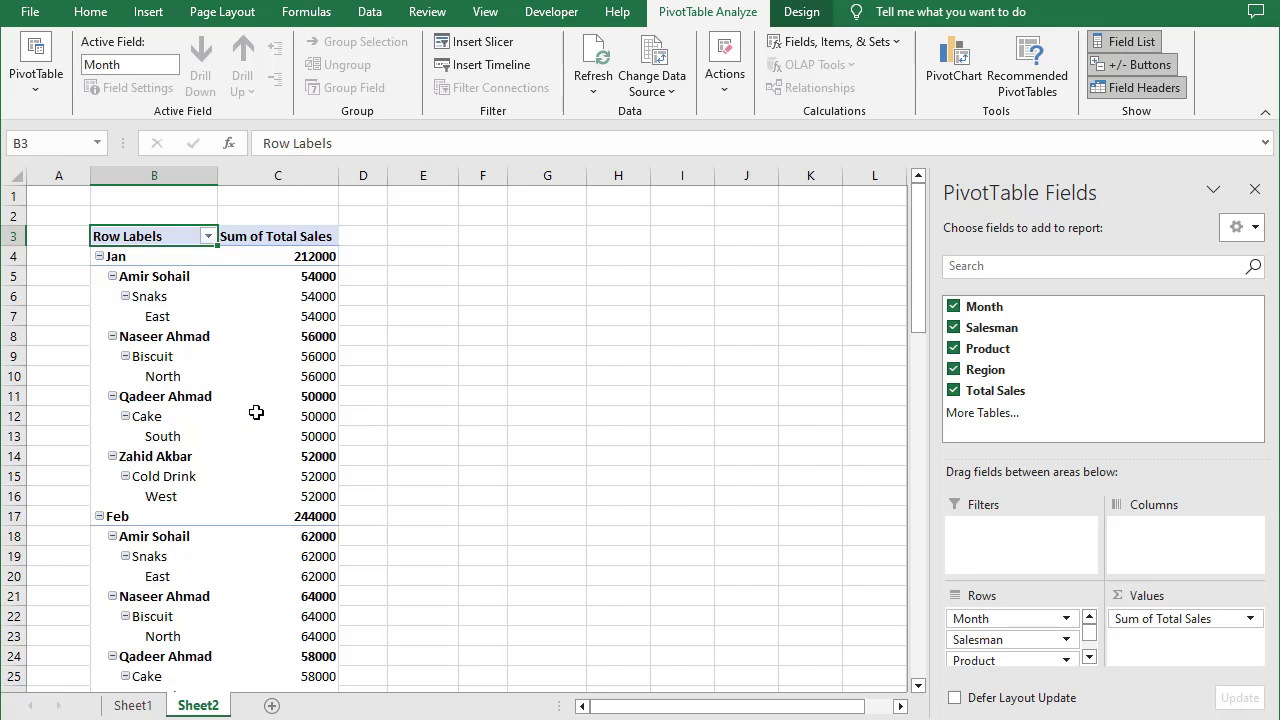
pyautogui.click(805, 12)
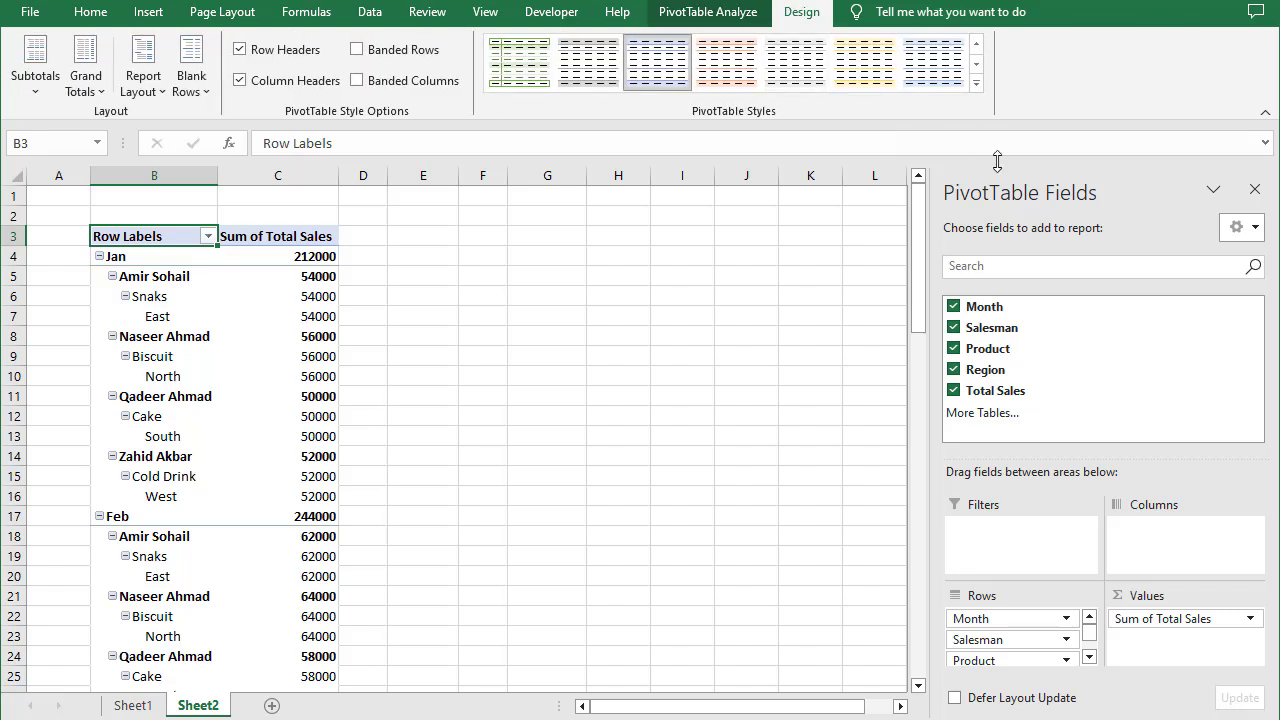
pyautogui.click(1254, 189)
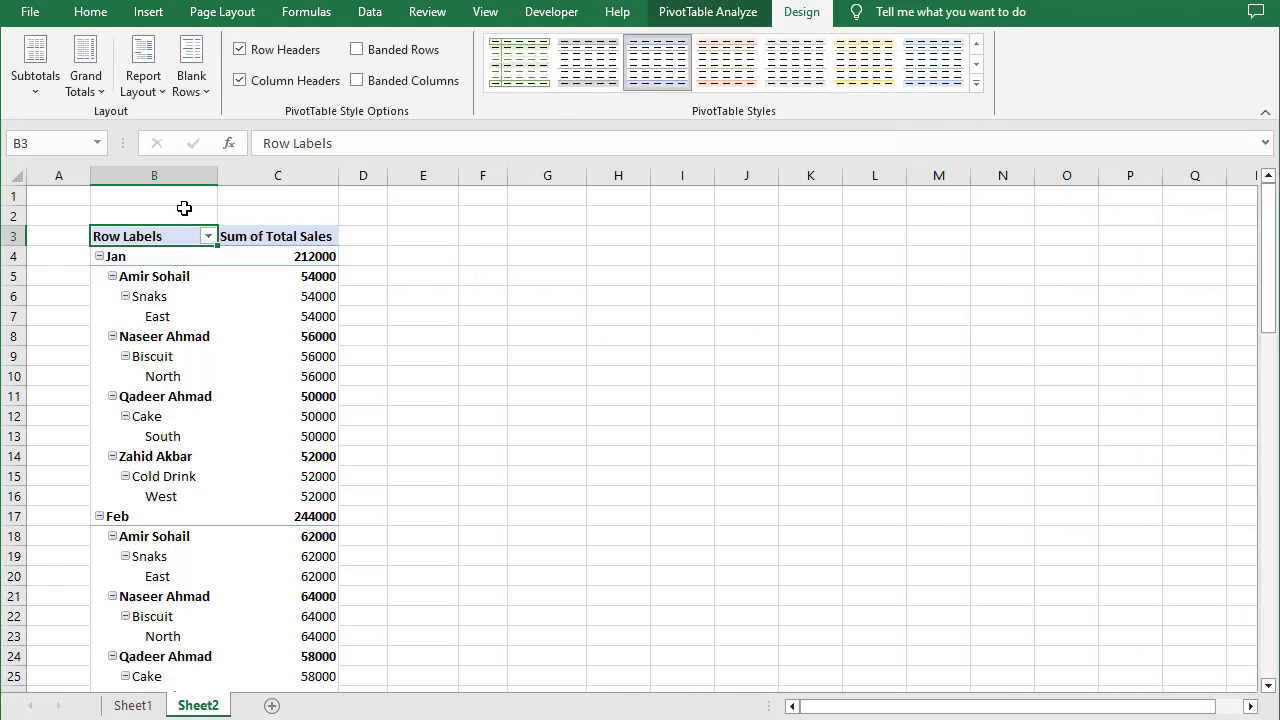
# Step: Hide the PivotTable's subtotals and turn grand totals off for rows and columns
pyautogui.click(40, 104)
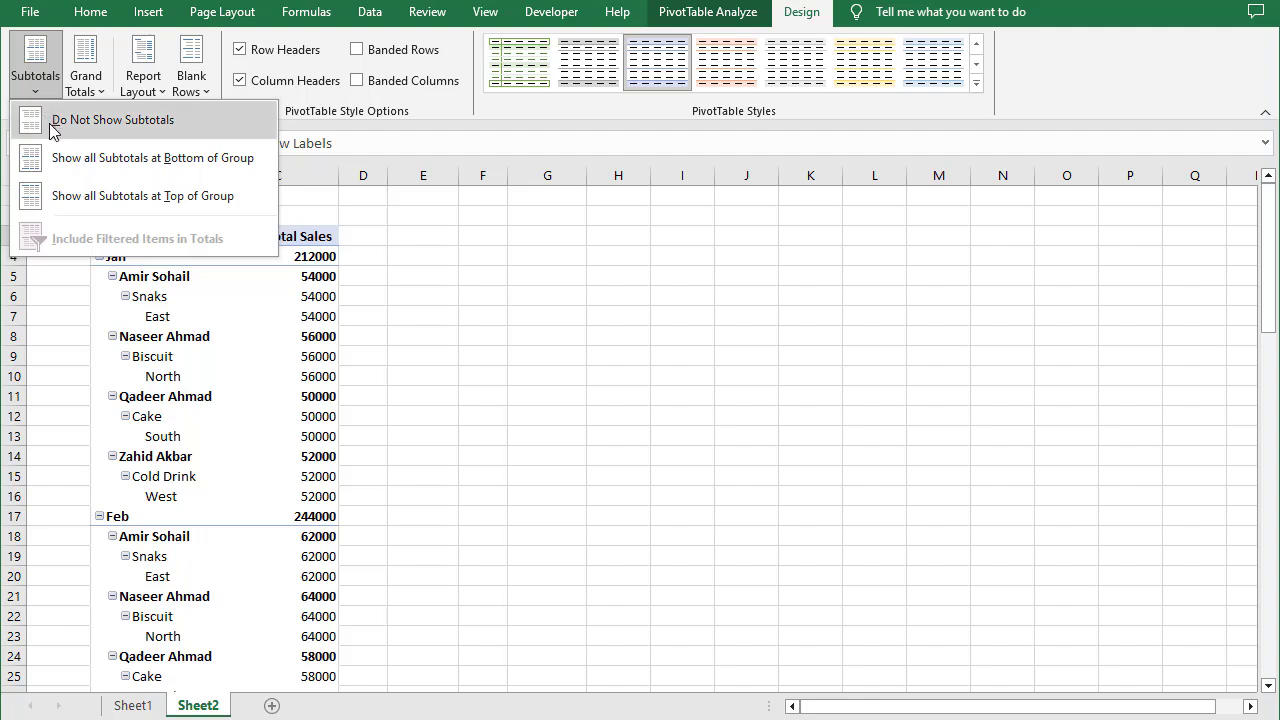
pyautogui.click(53, 120)
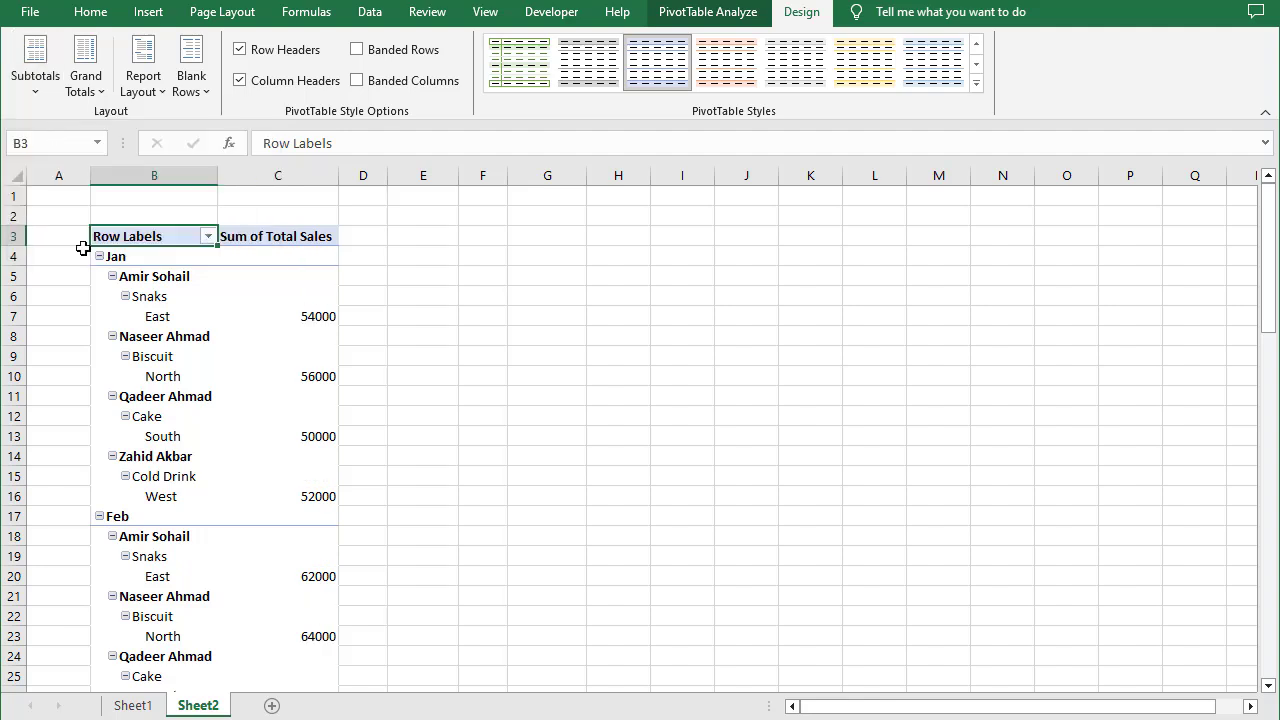
pyautogui.click(102, 94)
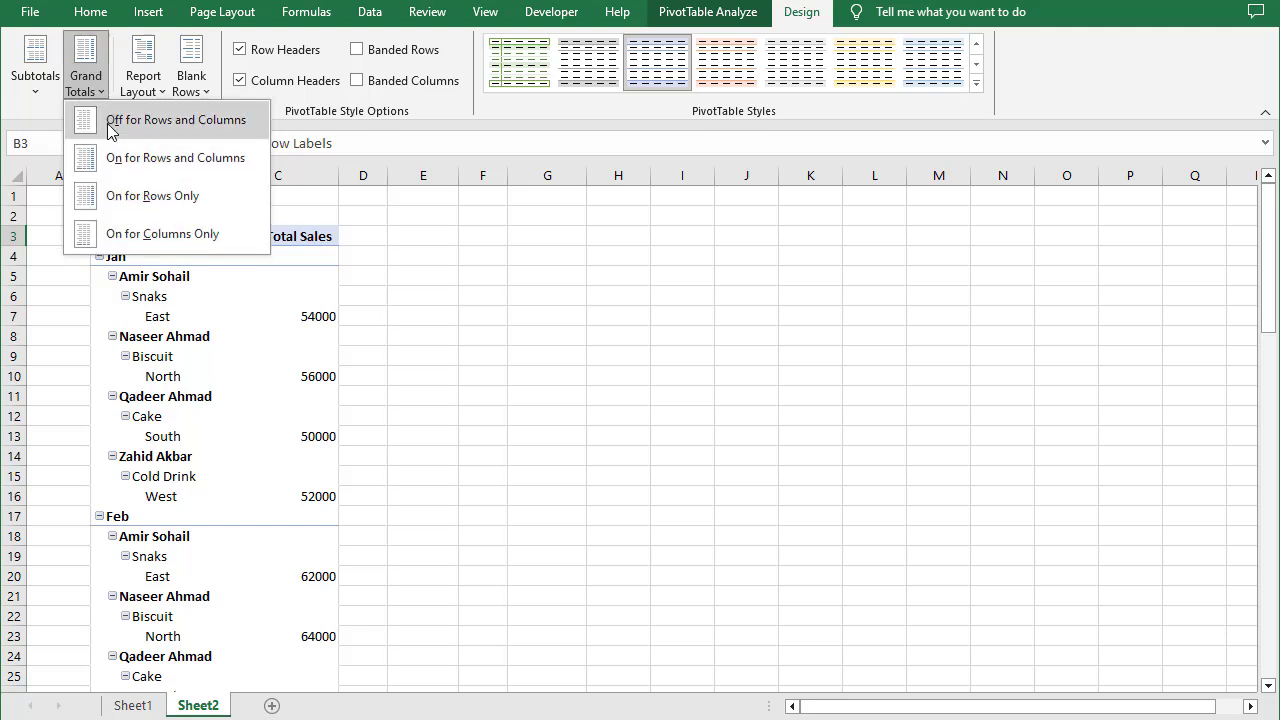
pyautogui.click(110, 128)
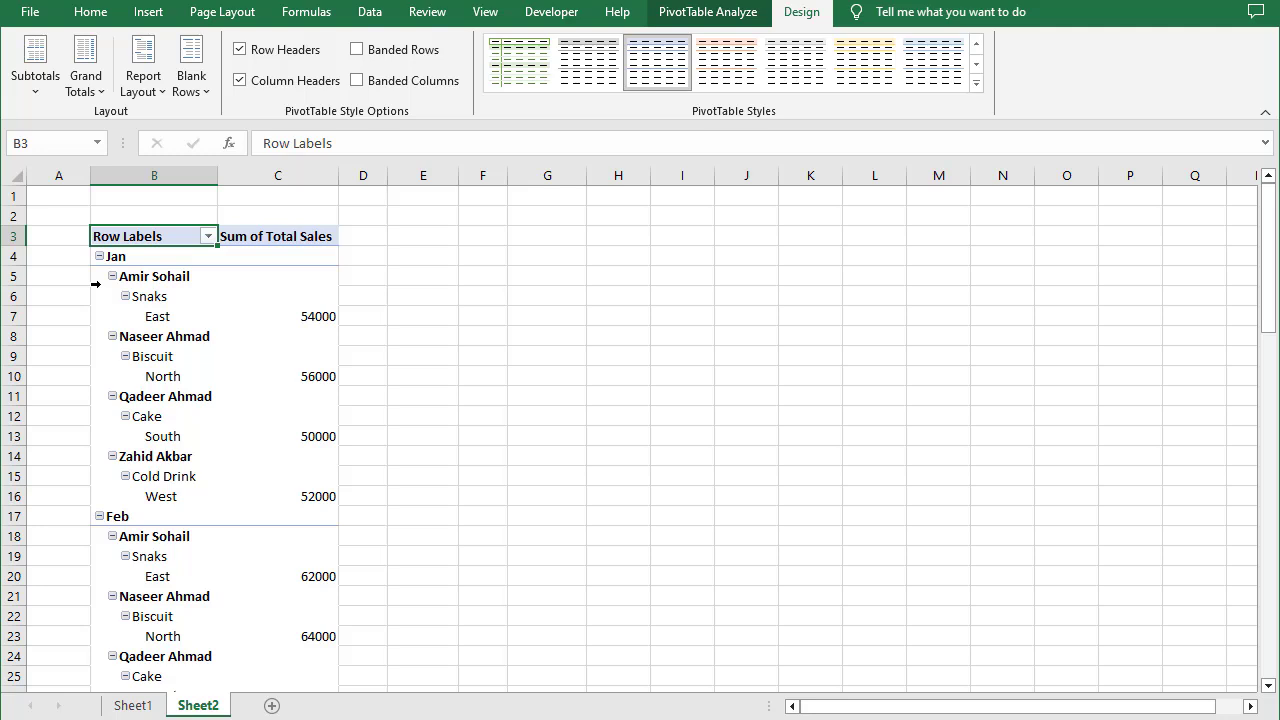
# Step: Show the PivotTable in tabular form and autofit the width of the Product column
pyautogui.click(161, 96)
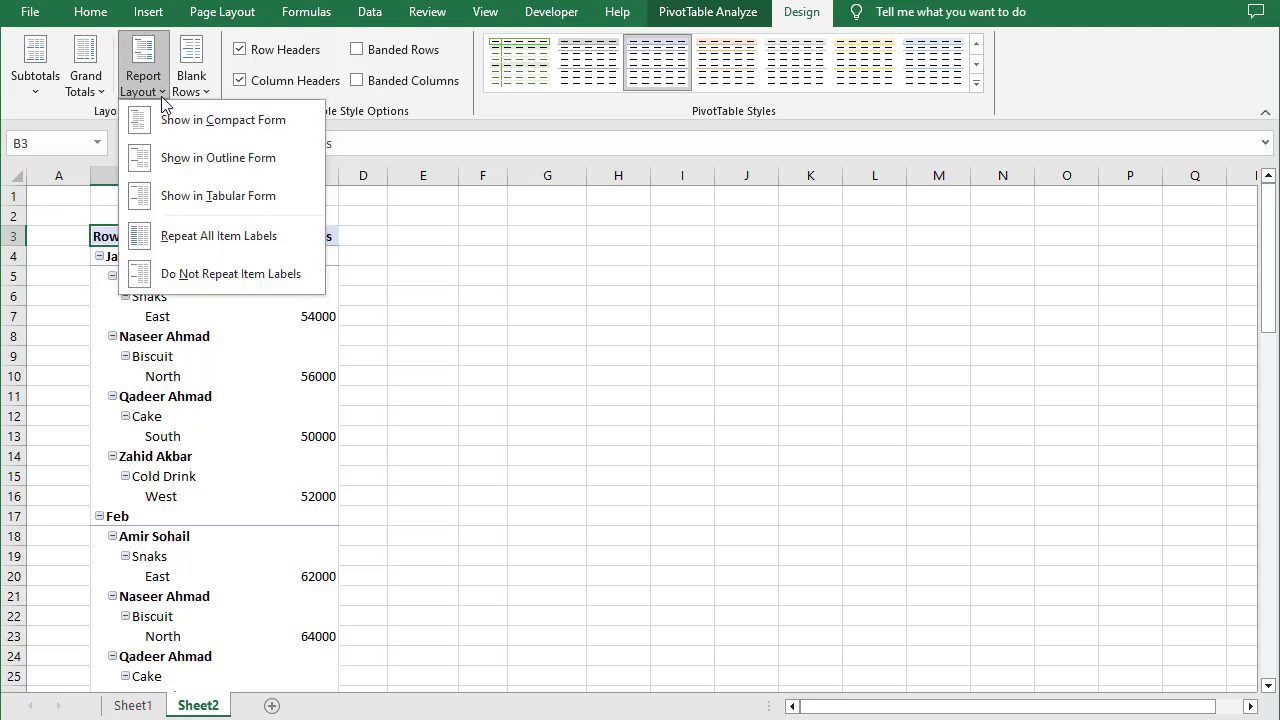
pyautogui.click(178, 199)
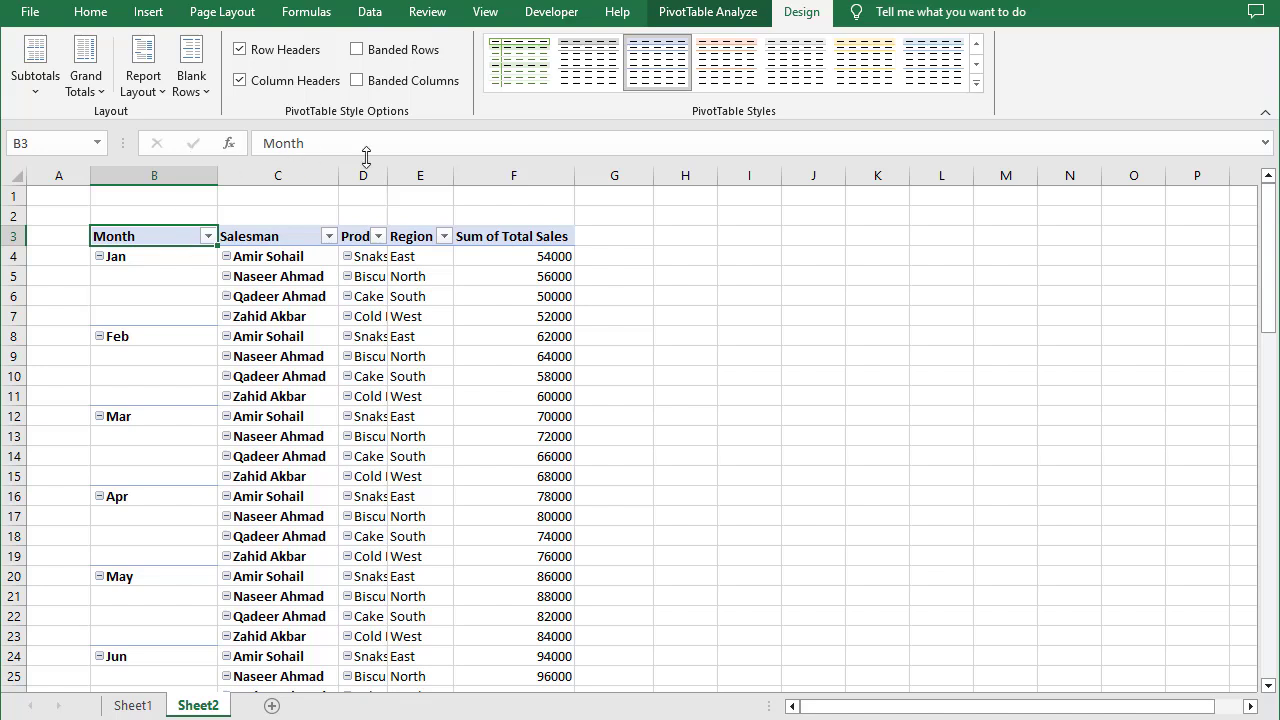
pyautogui.doubleClick(387, 176)
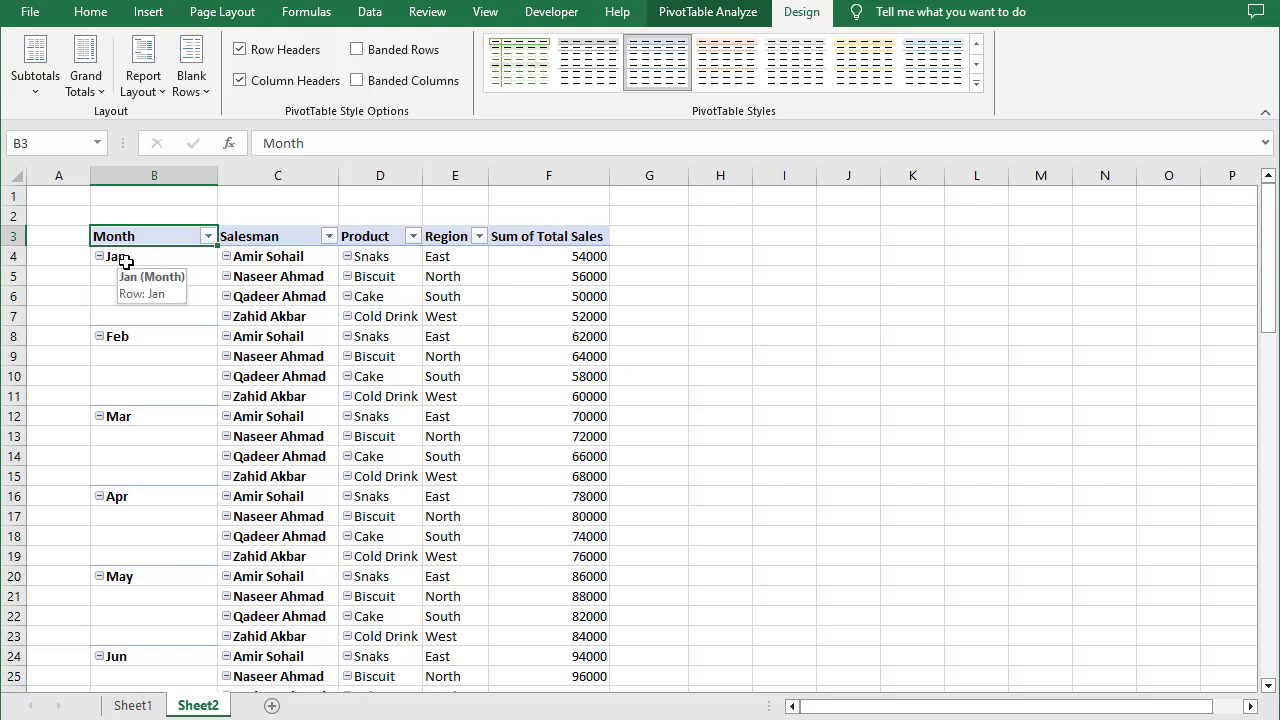
# Step: Repeat all item labels in the PivotTable so every row carries its month
pyautogui.click(166, 97)
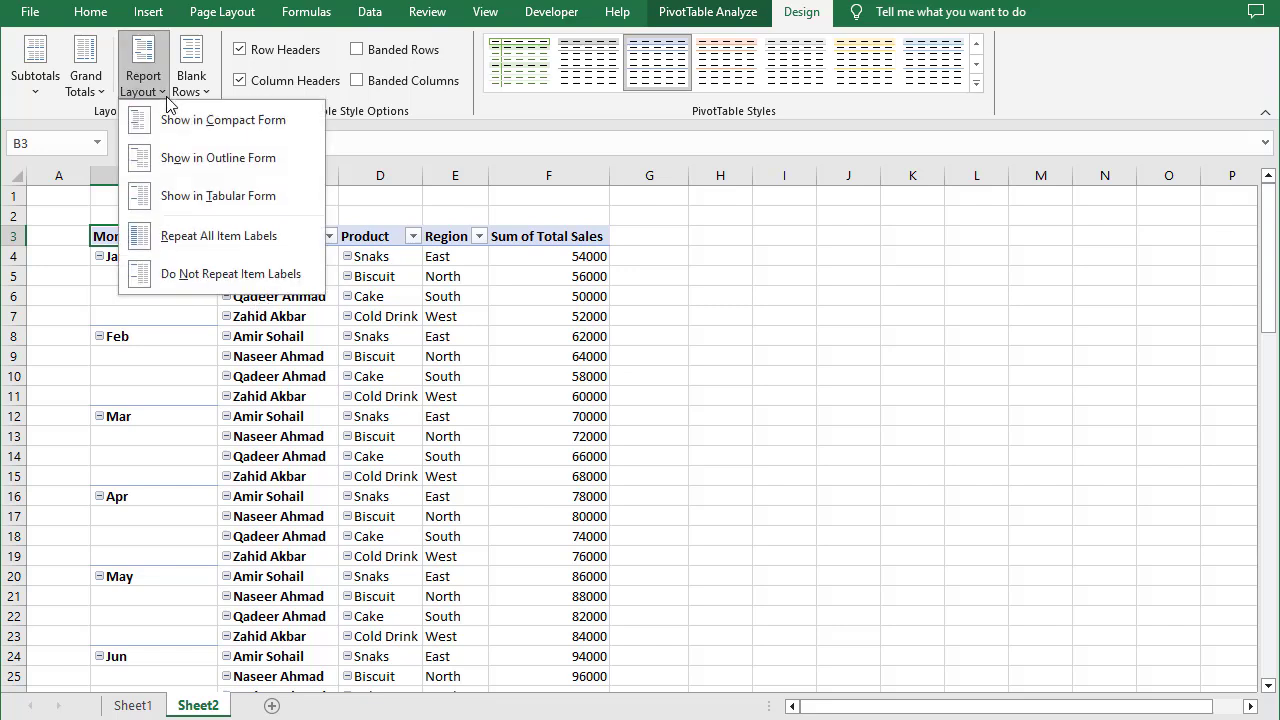
pyautogui.click(174, 240)
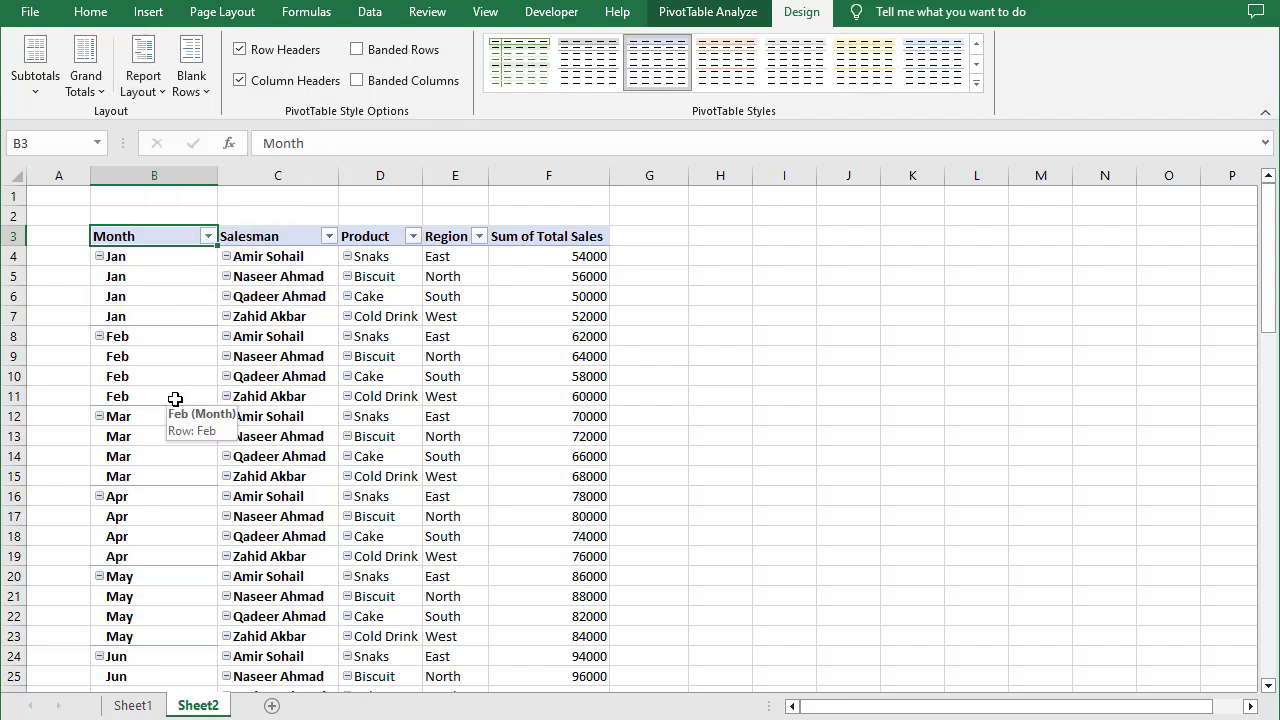
pyautogui.scroll(-2, 175, 400)
pyautogui.scroll(-1, 175, 399)
pyautogui.scroll(2, 175, 399)
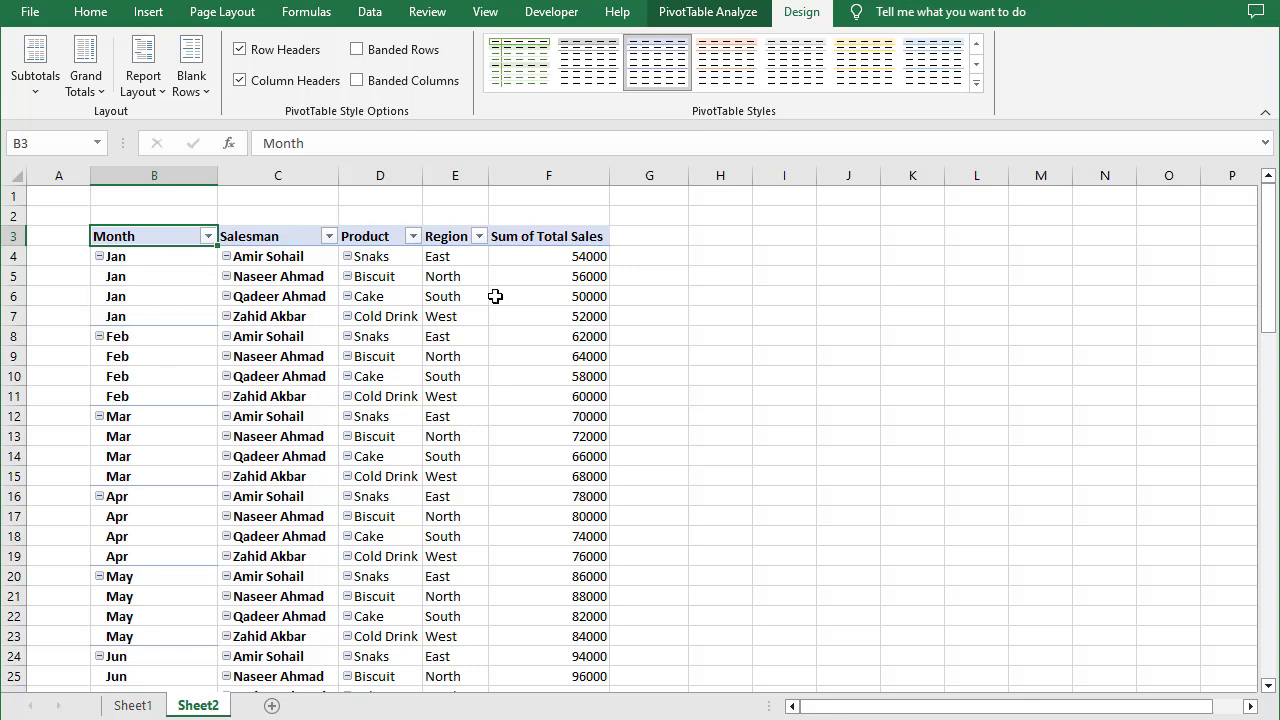
# Step: Hide the expand and collapse (+/-) buttons in the PivotTable
pyautogui.click(694, 22)
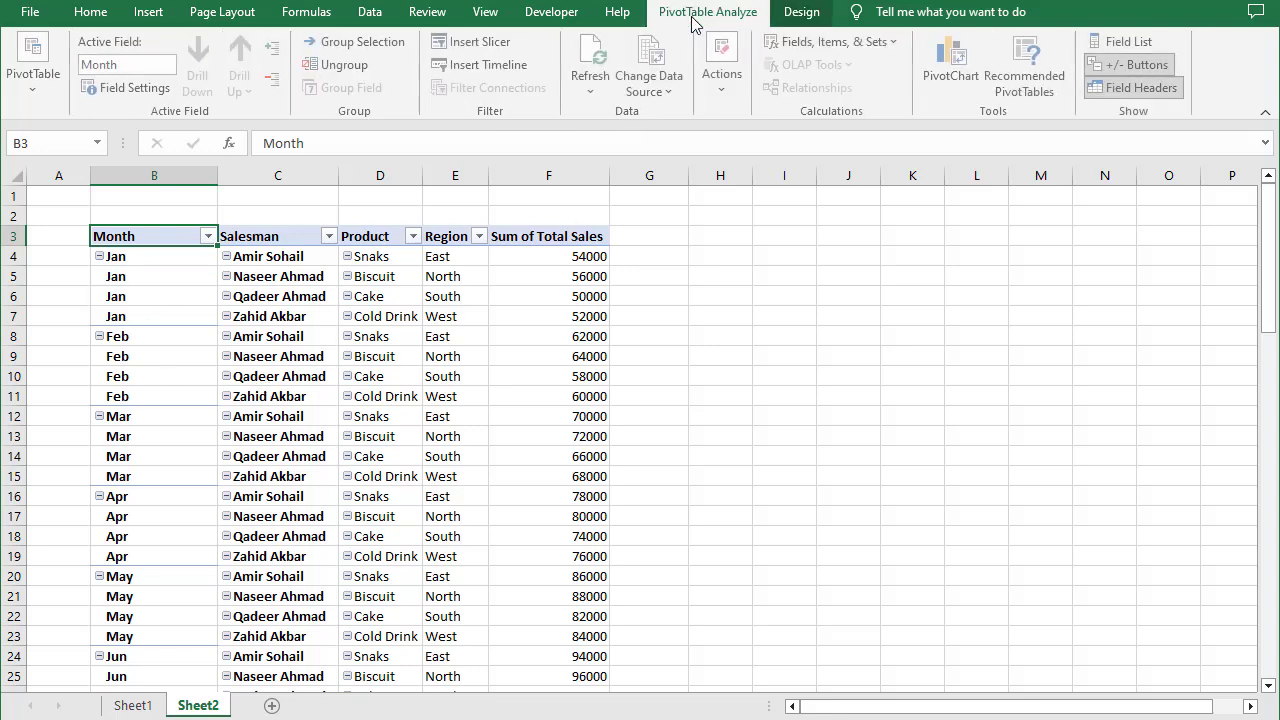
pyautogui.click(1140, 66)
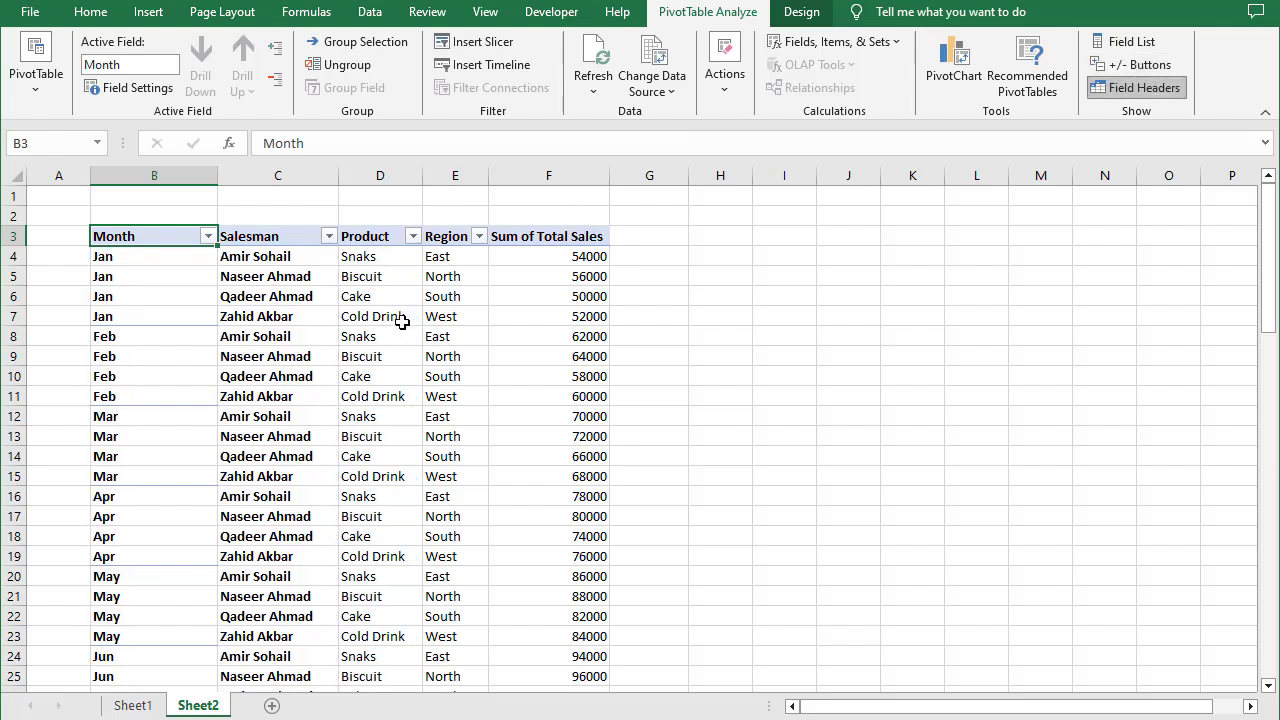
pyautogui.click(277, 400)
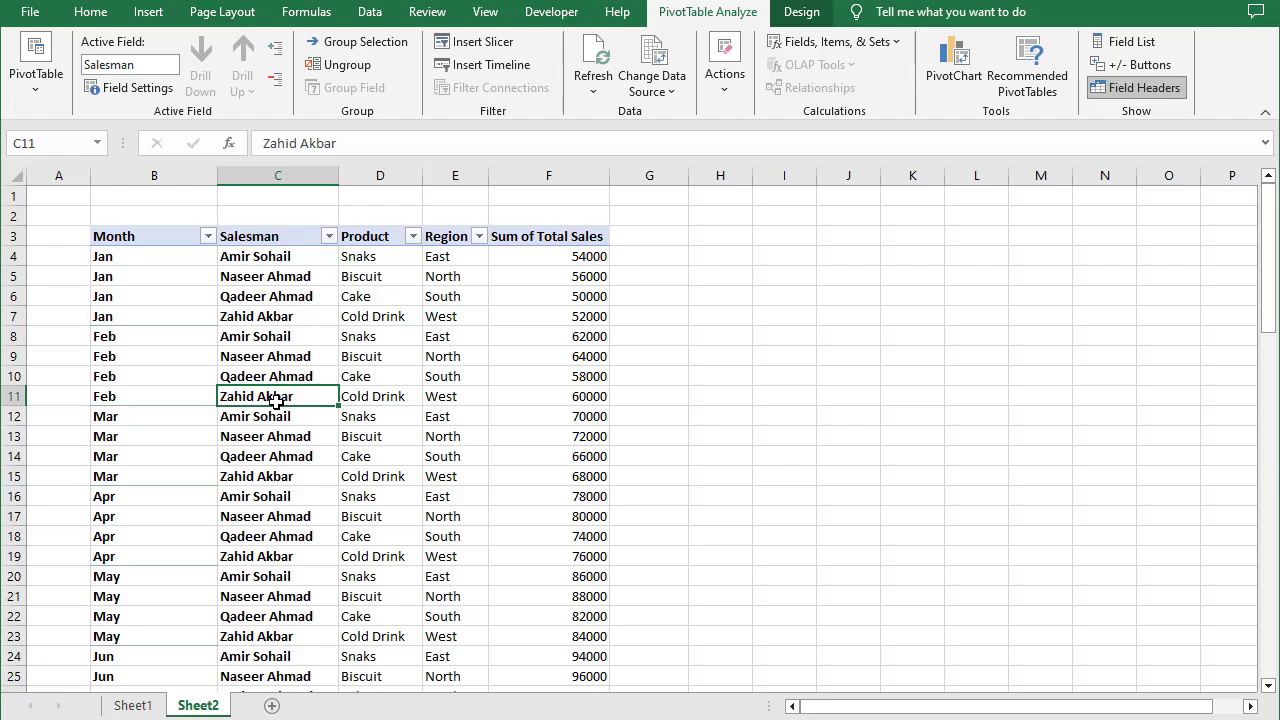
# Step: Display the field list again and move the Salesman field from the rows to the report filters
pyautogui.click(1125, 41)
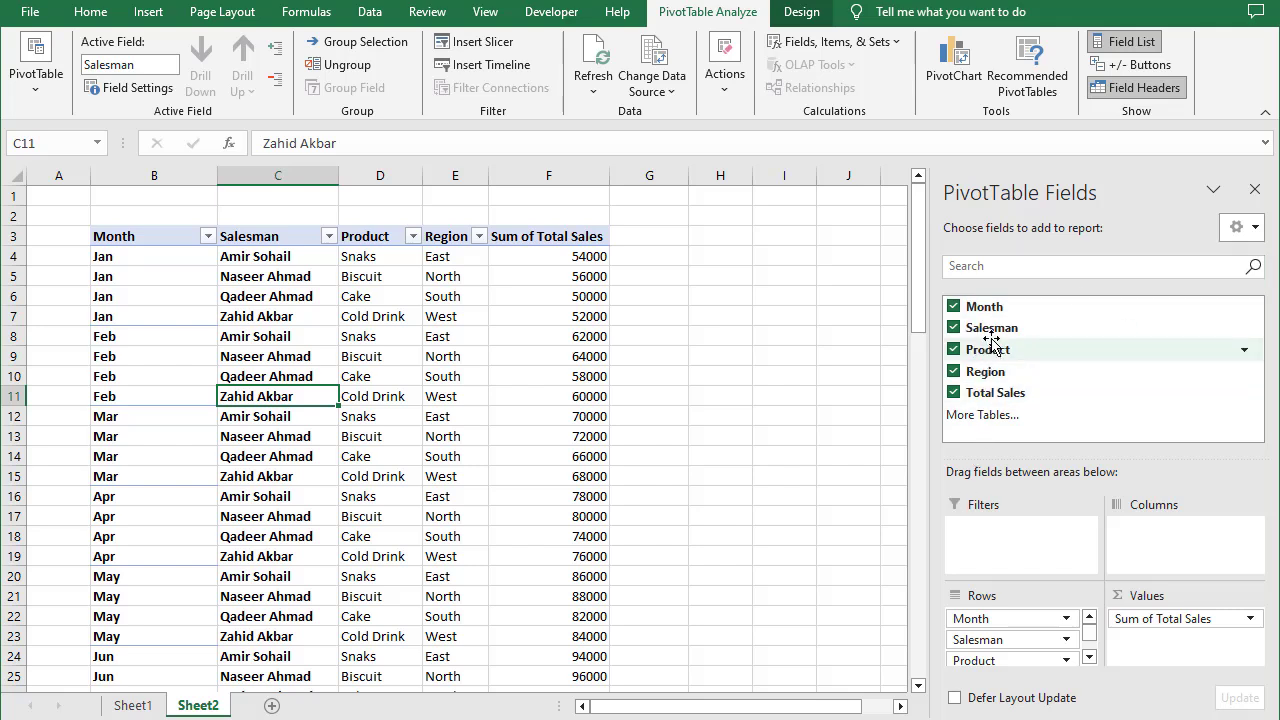
pyautogui.moveTo(993, 337); pyautogui.dragTo(988, 537)
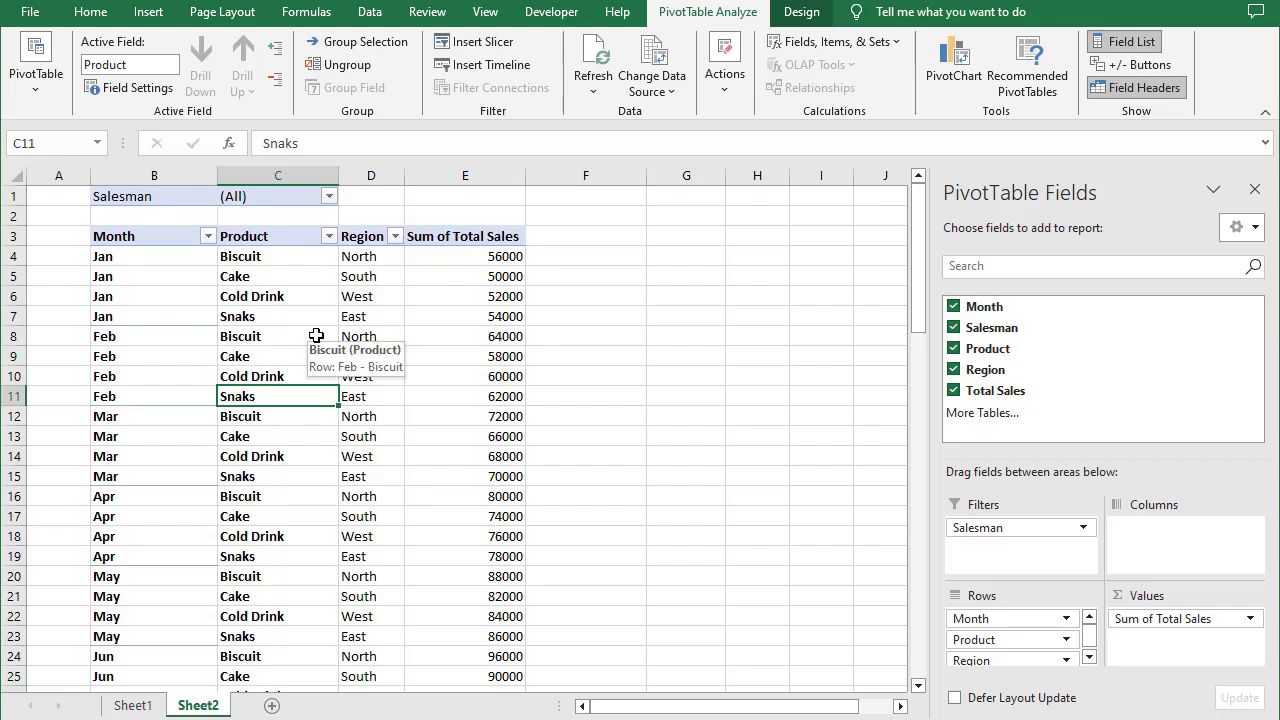
# Step: Filter the PivotTable to the second salesman in the list and reset the Salesman report filter to (All)
pyautogui.click(329, 198)
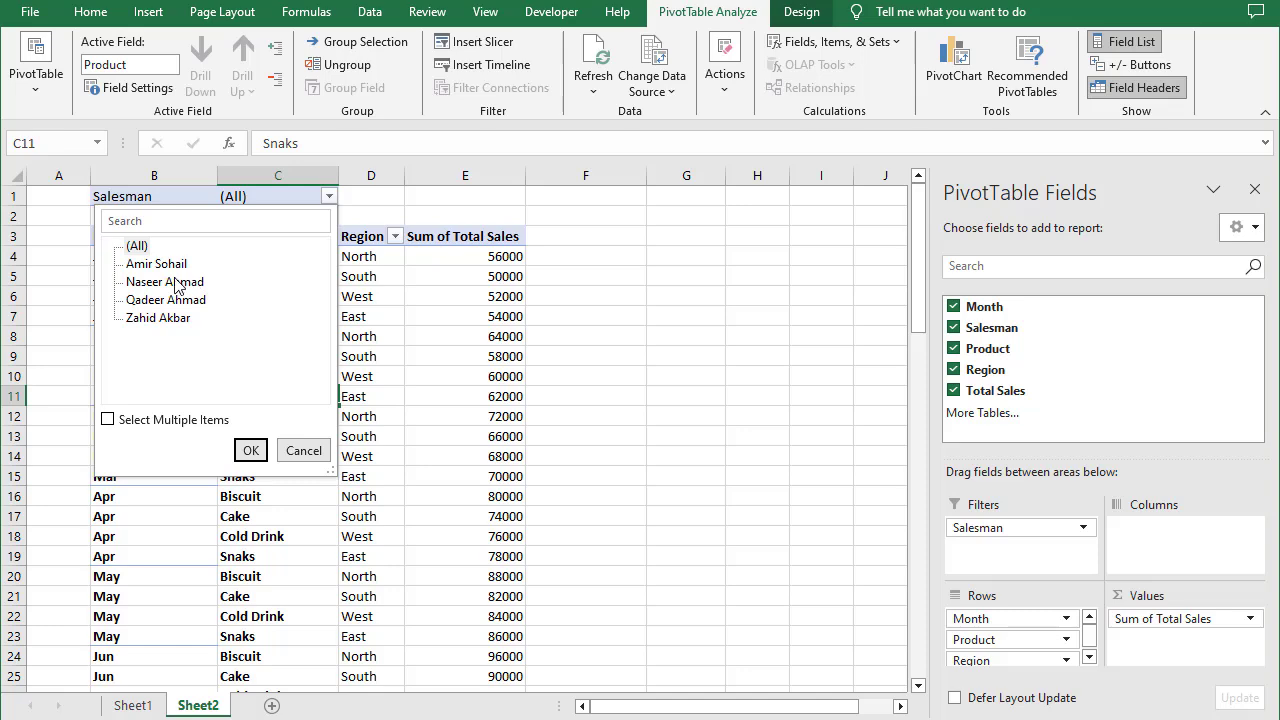
pyautogui.click(178, 282)
pyautogui.click(248, 451)
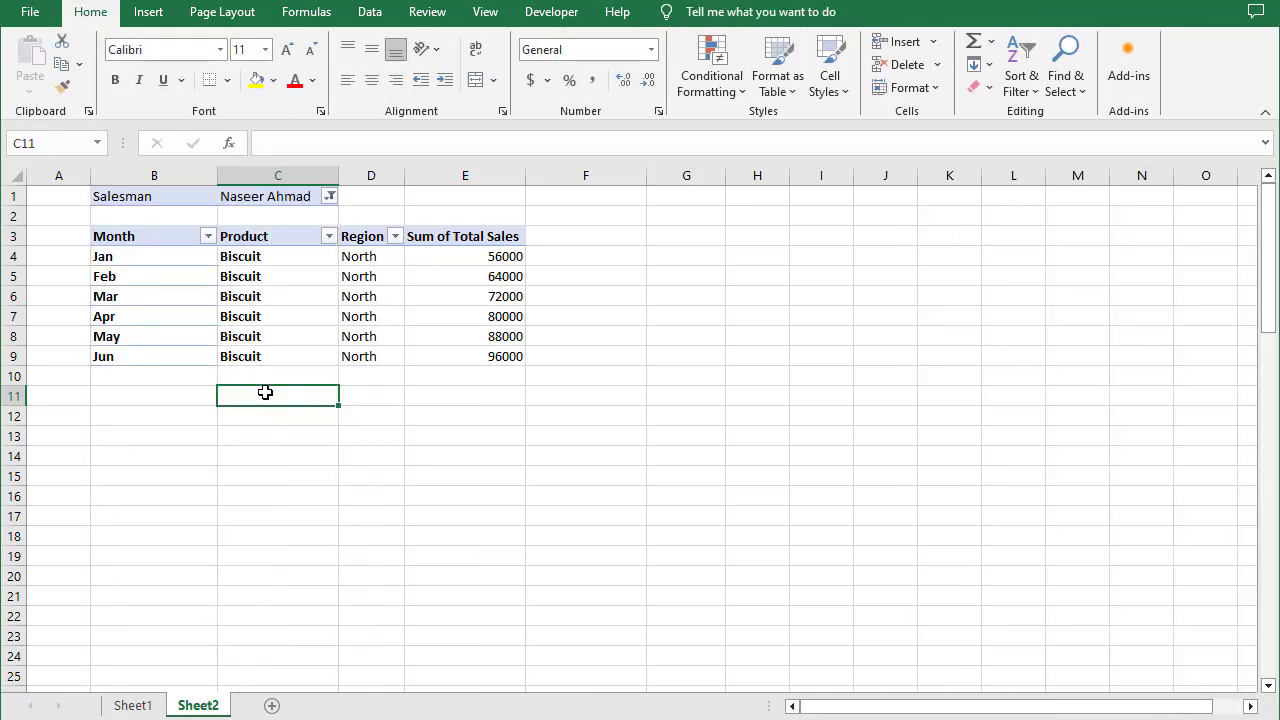
pyautogui.click(330, 198)
pyautogui.click(137, 248)
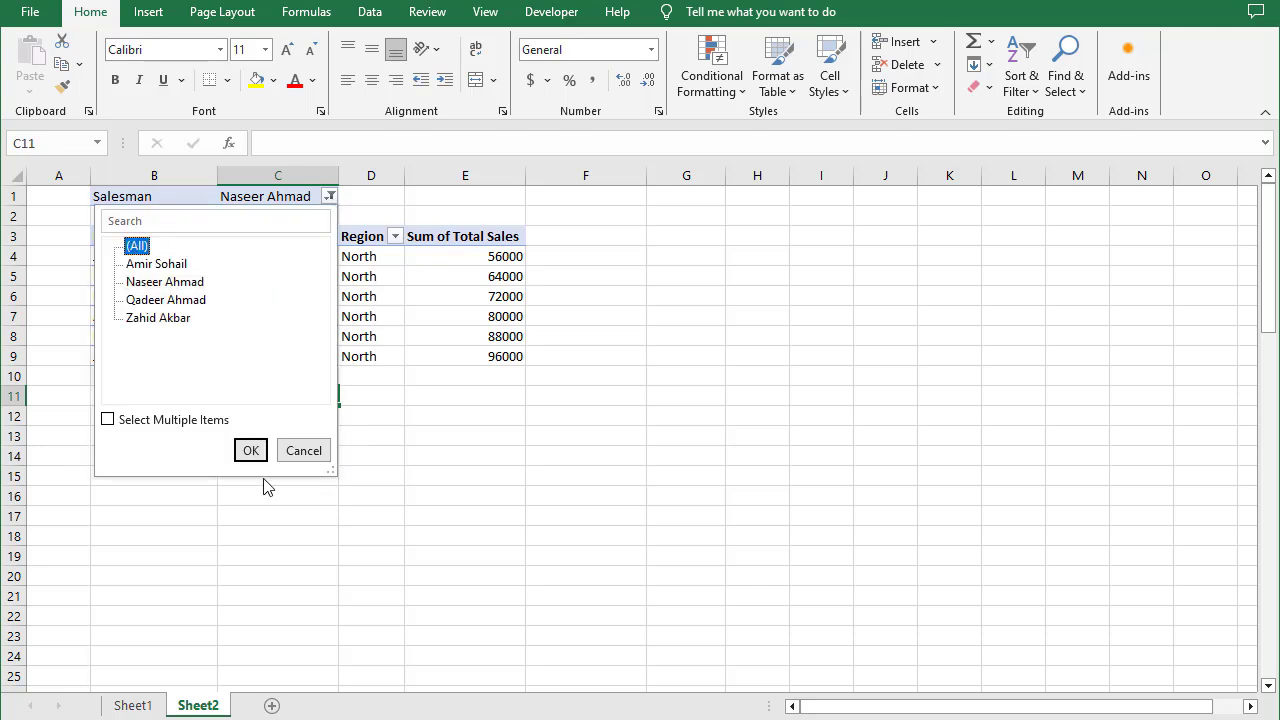
pyautogui.click(250, 451)
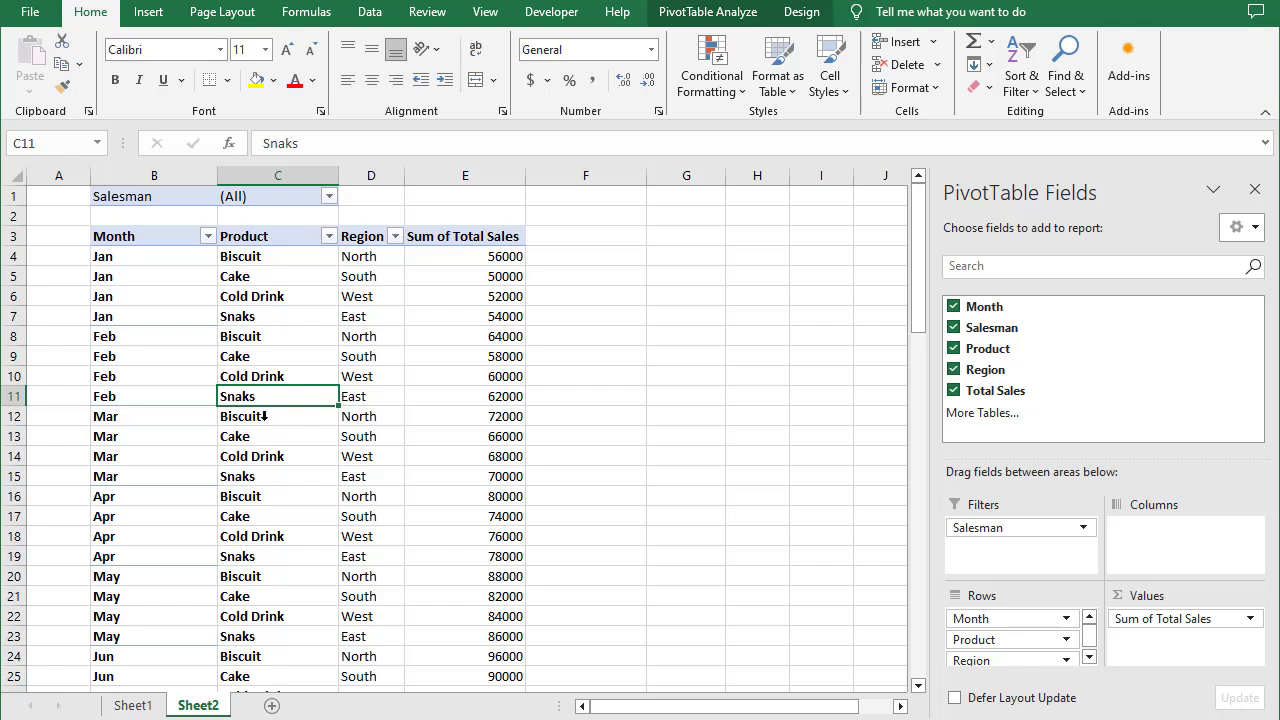
# Step: Generate a separate PivotTable sheet for each salesman by showing the report filter pages of the Salesman field
pyautogui.click(680, 12)
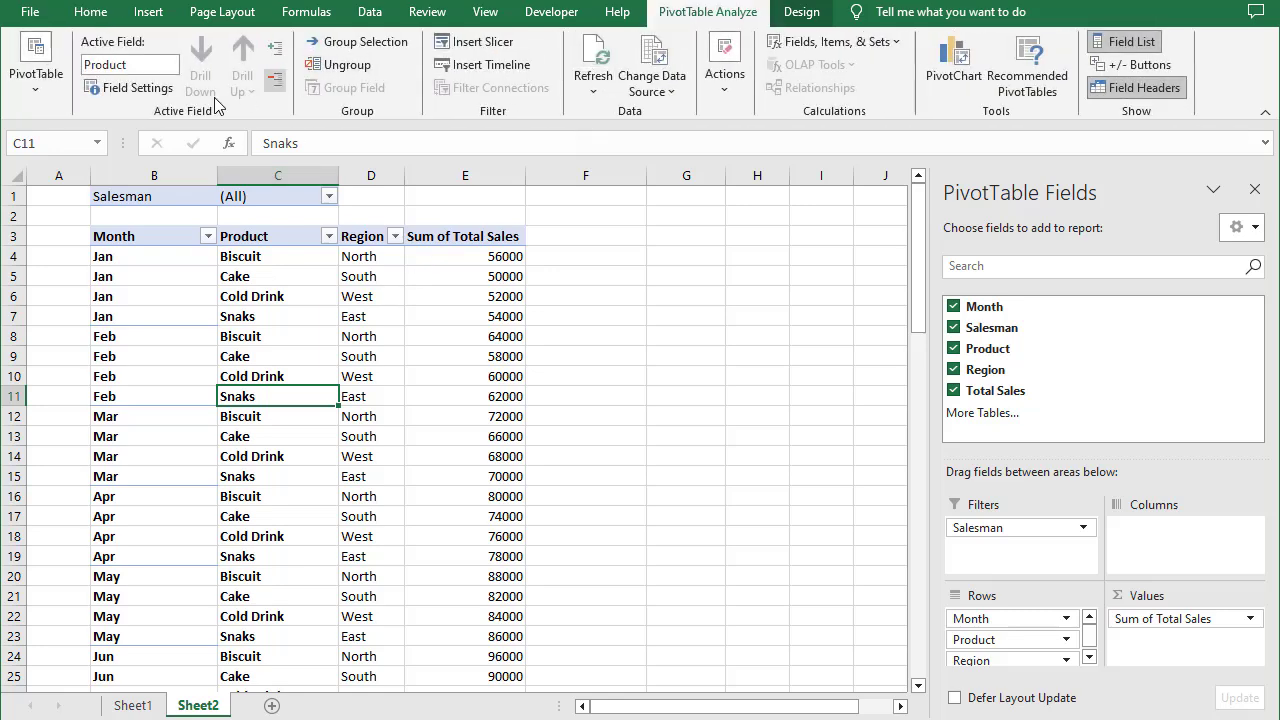
pyautogui.click(39, 95)
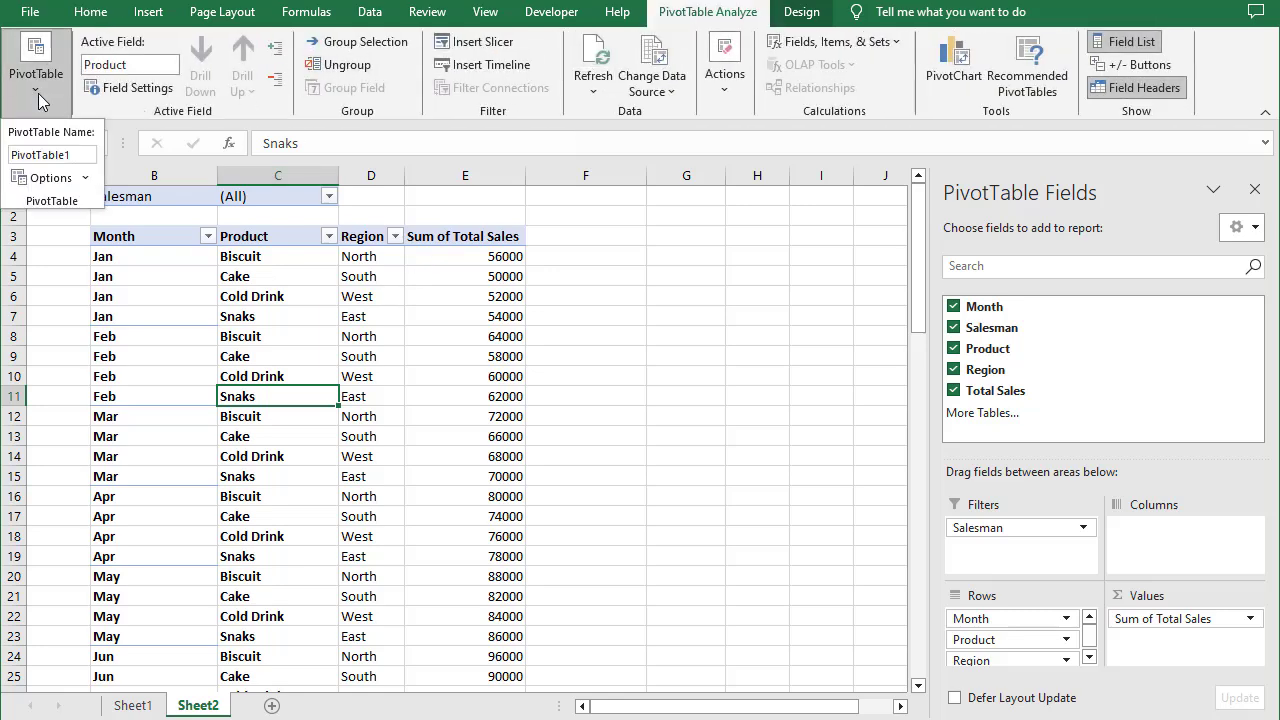
pyautogui.click(87, 178)
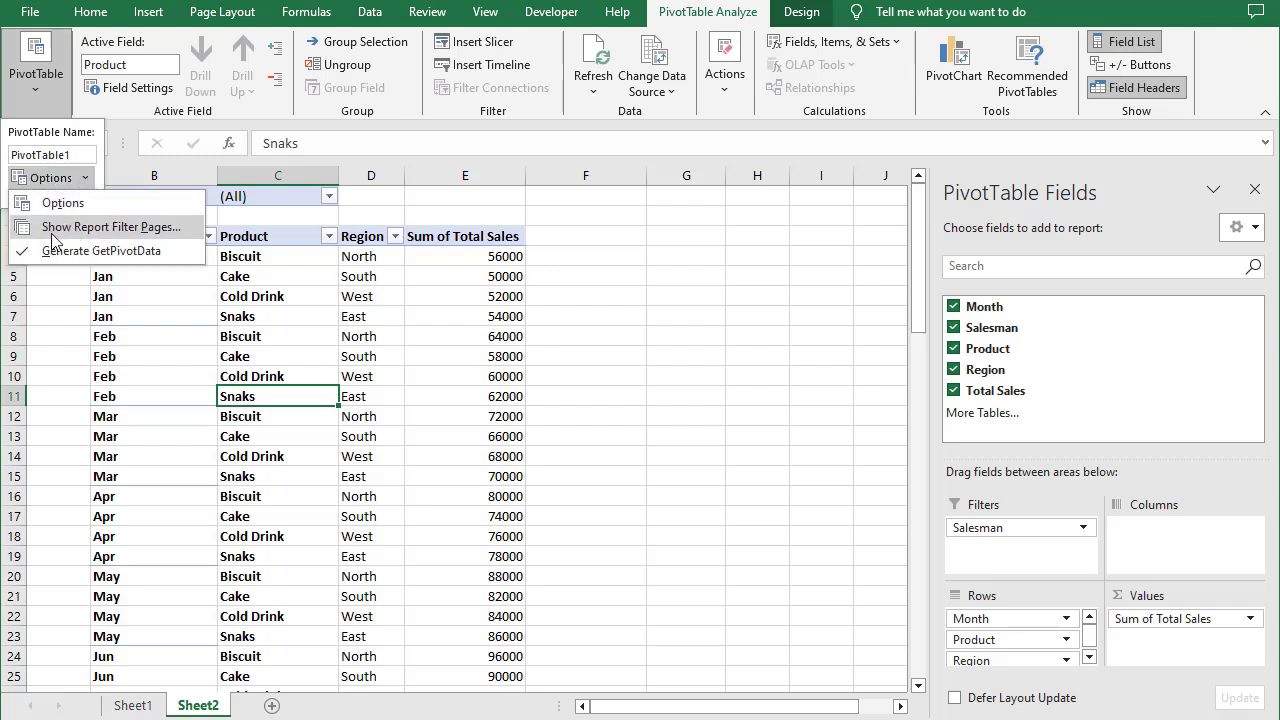
pyautogui.click(110, 230)
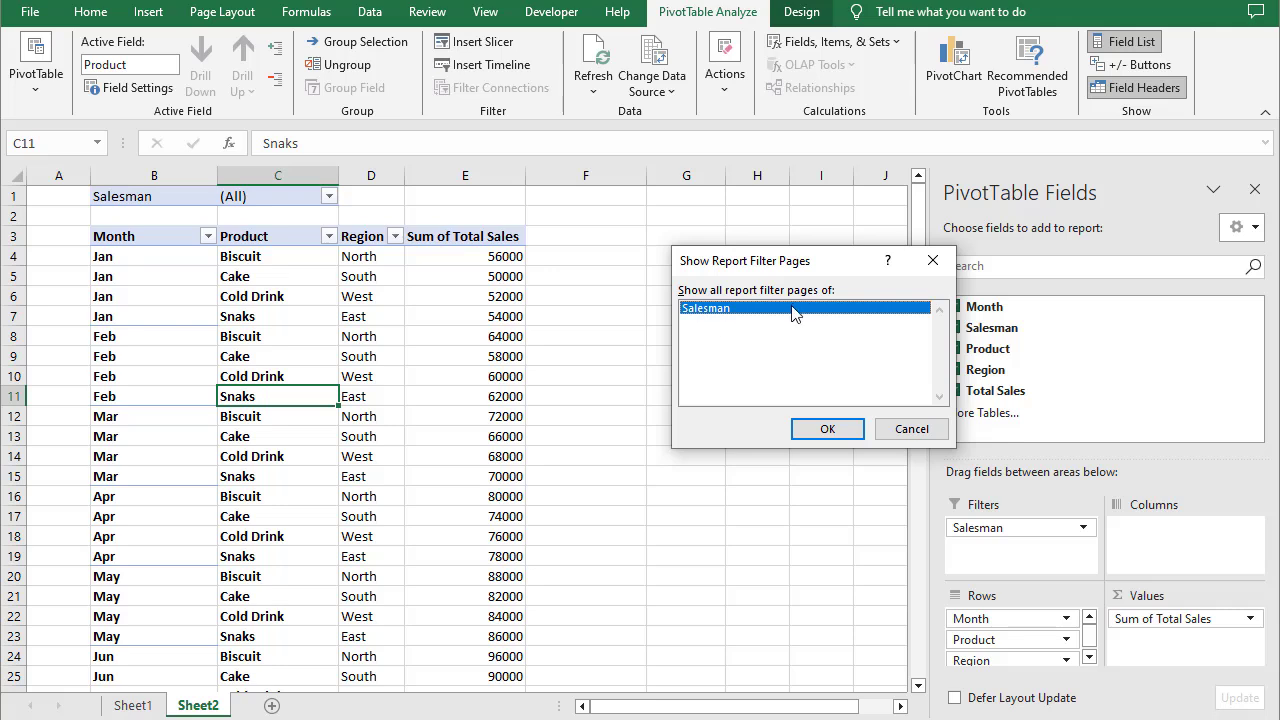
pyautogui.click(827, 430)
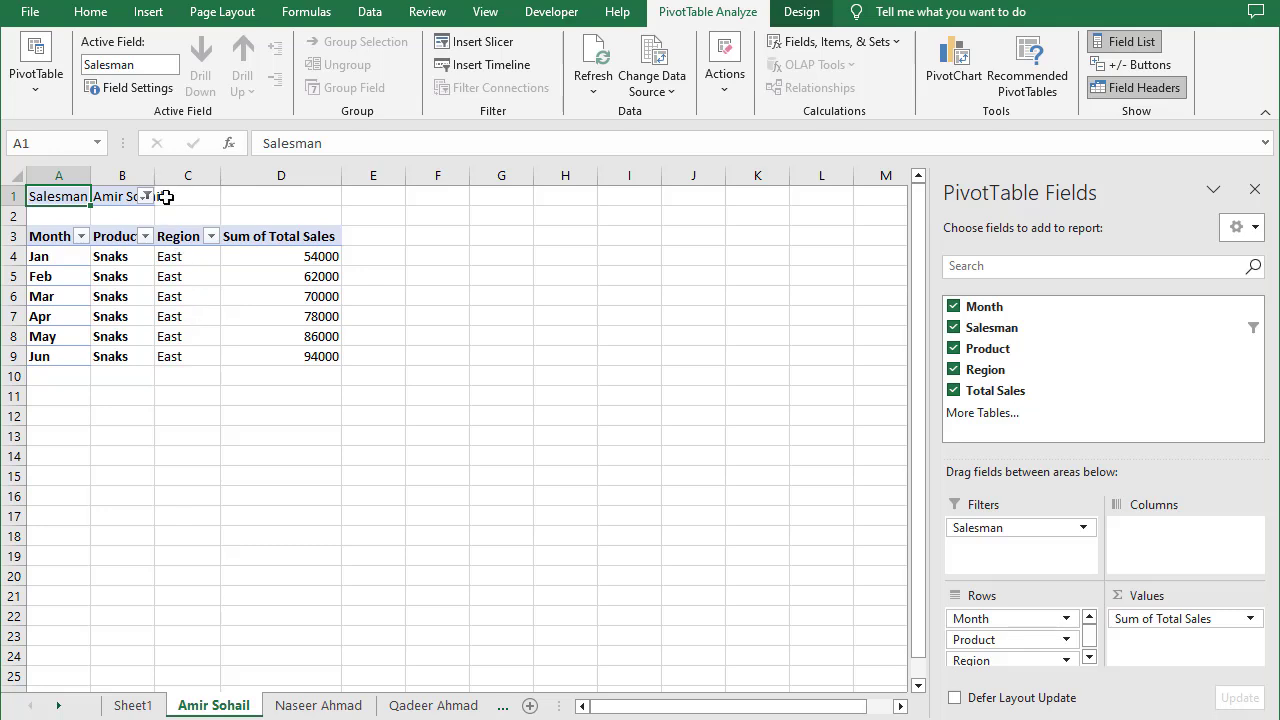
# Step: Review the monthly sales on the individual salesman sheets and compare them with the last rows of the source table on Sheet1
pyautogui.click(131, 288)
pyautogui.click(319, 705)
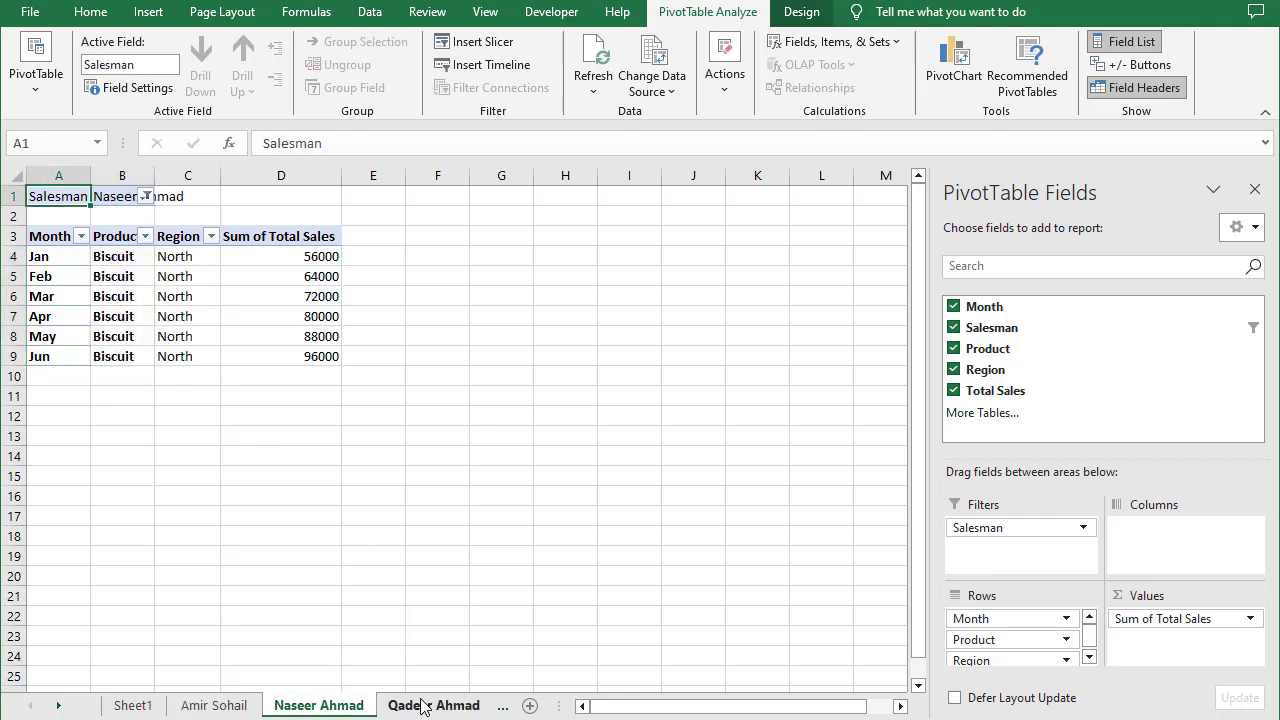
pyautogui.click(421, 705)
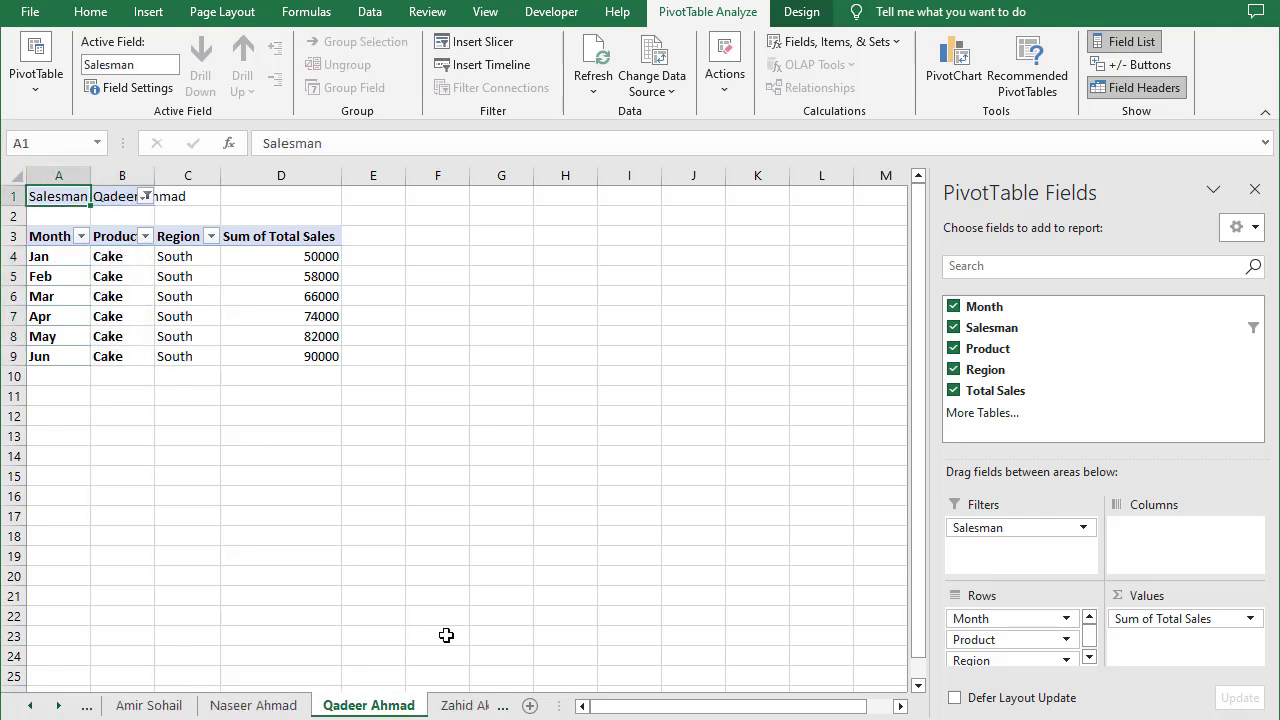
pyautogui.click(170, 706)
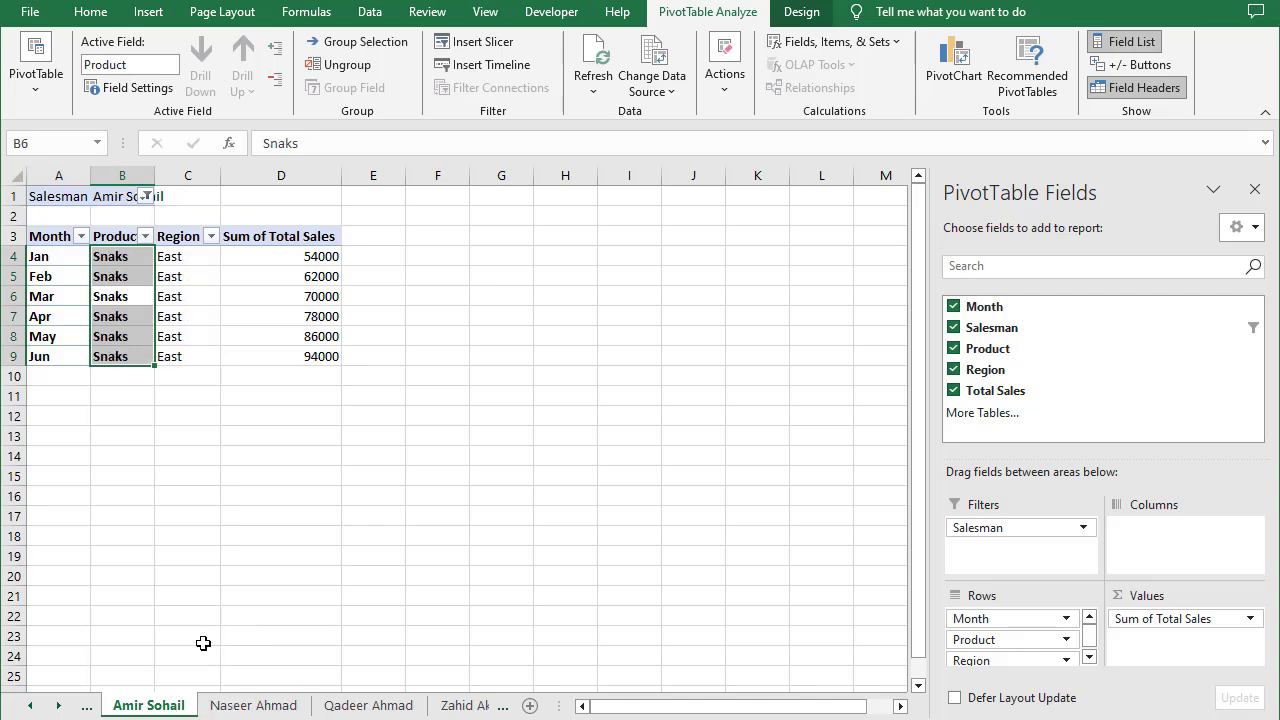
pyautogui.click(29, 706)
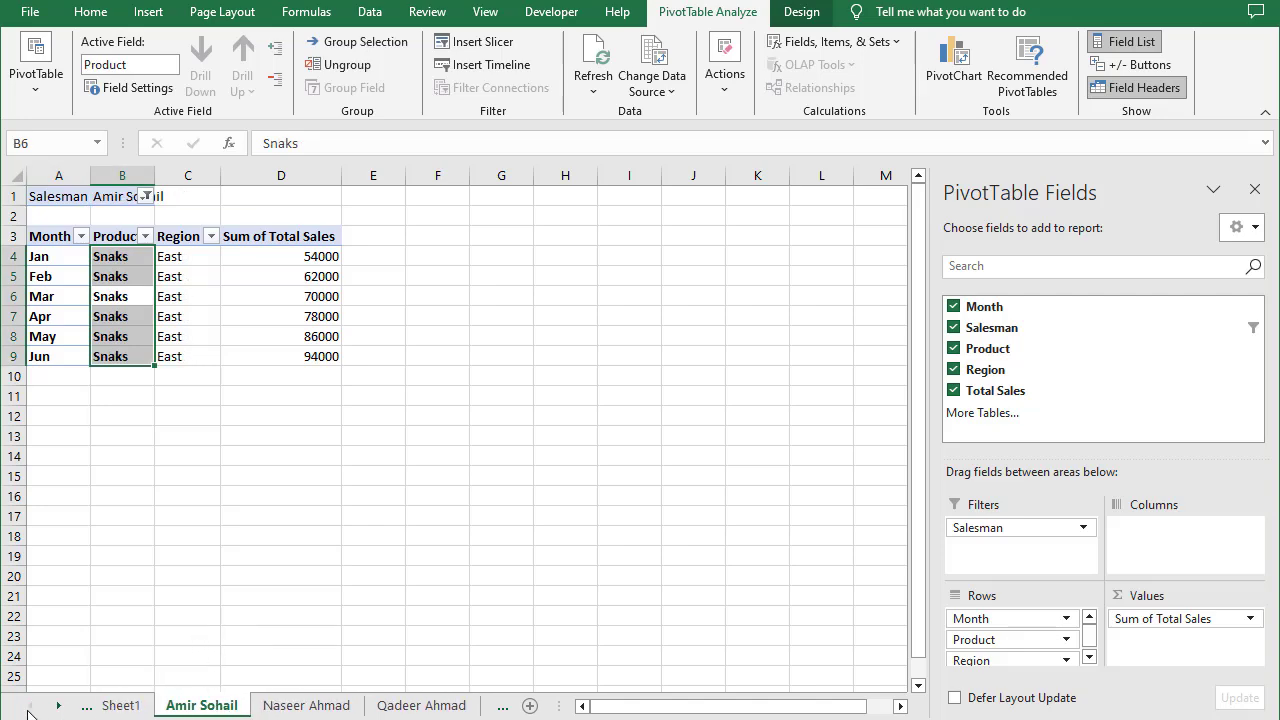
pyautogui.click(110, 705)
pyautogui.scroll(-6, 155, 588)
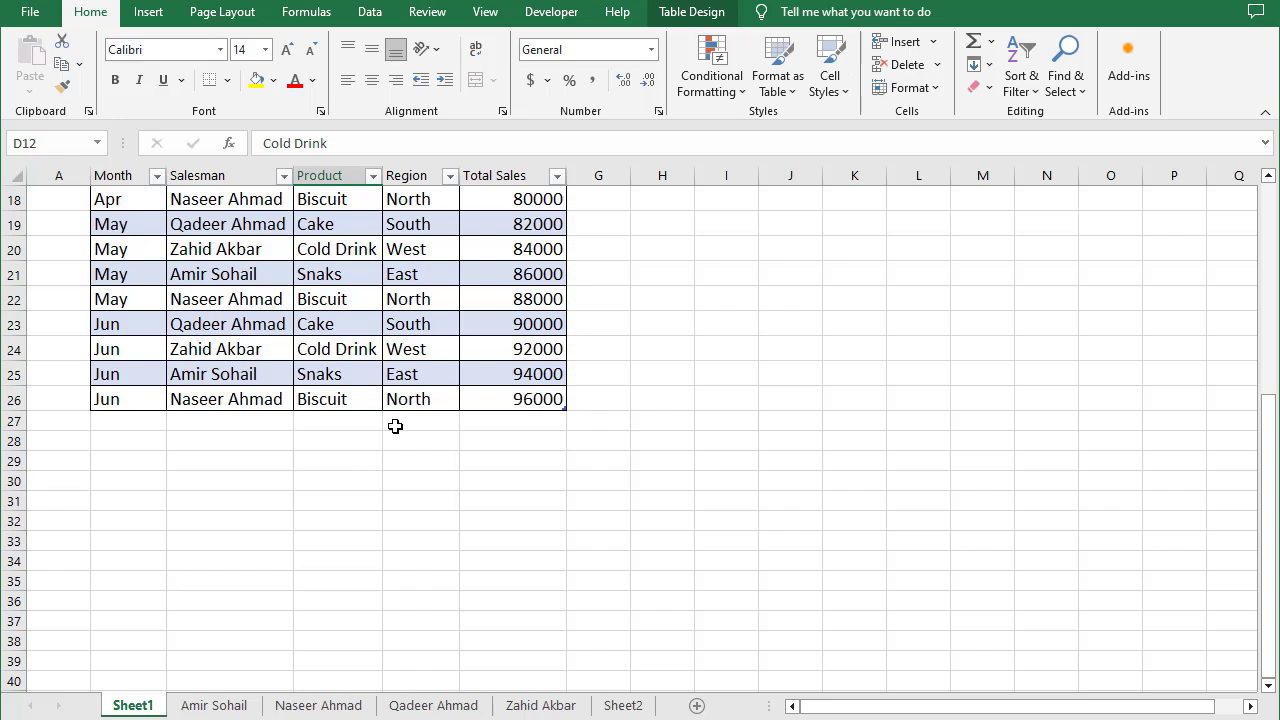
pyautogui.click(224, 709)
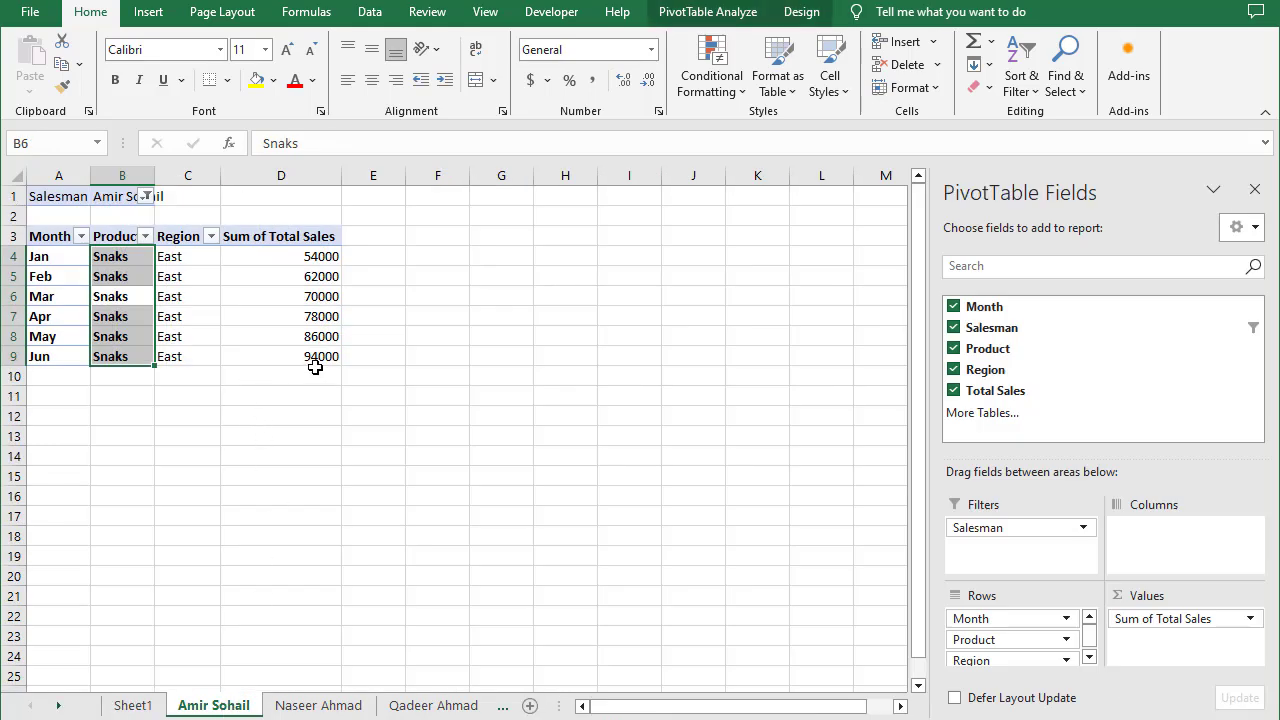
pyautogui.click(318, 705)
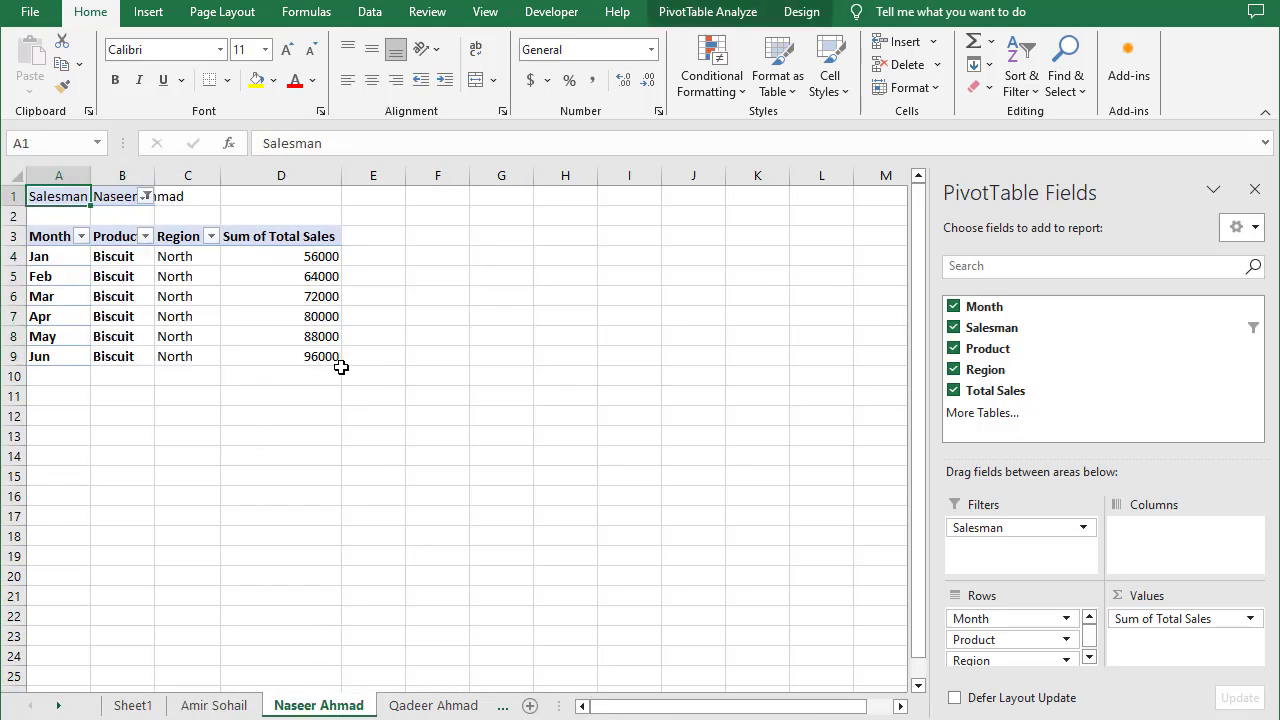
pyautogui.click(416, 703)
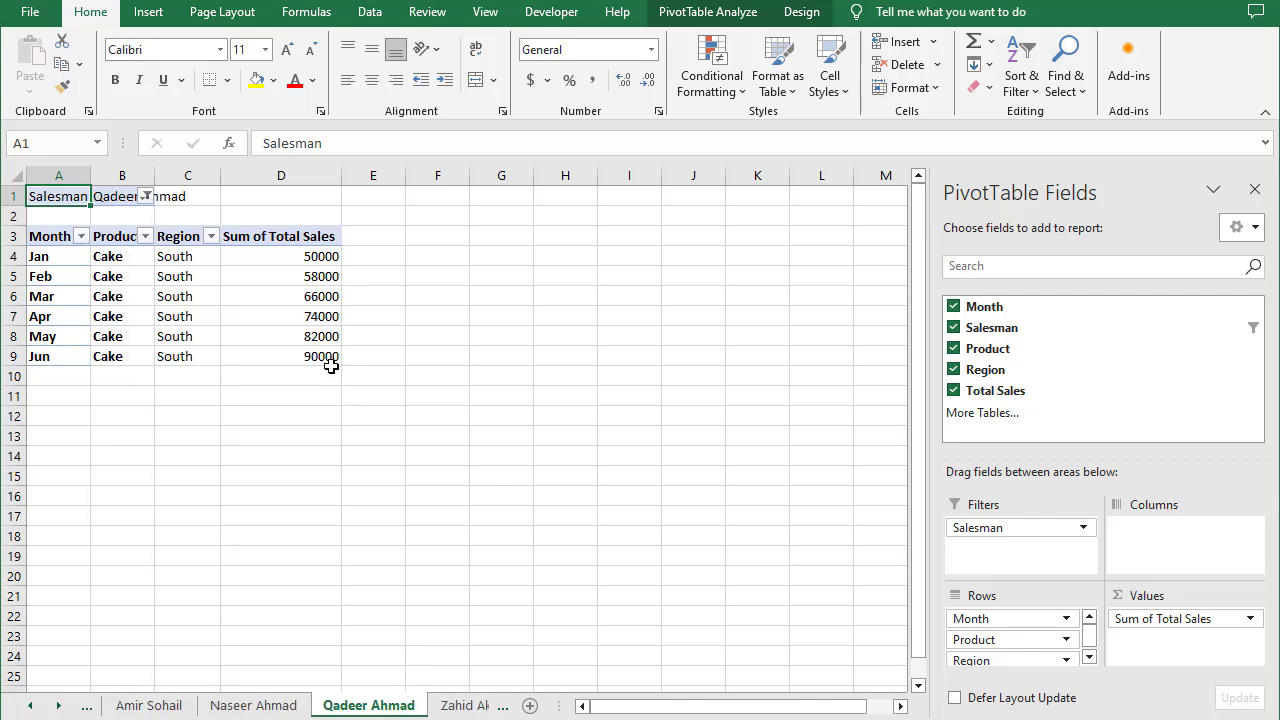
# Step: Extend the sales table on Sheet1 with four blank rows, 27 to 30, below its last record
pyautogui.click(32, 707)
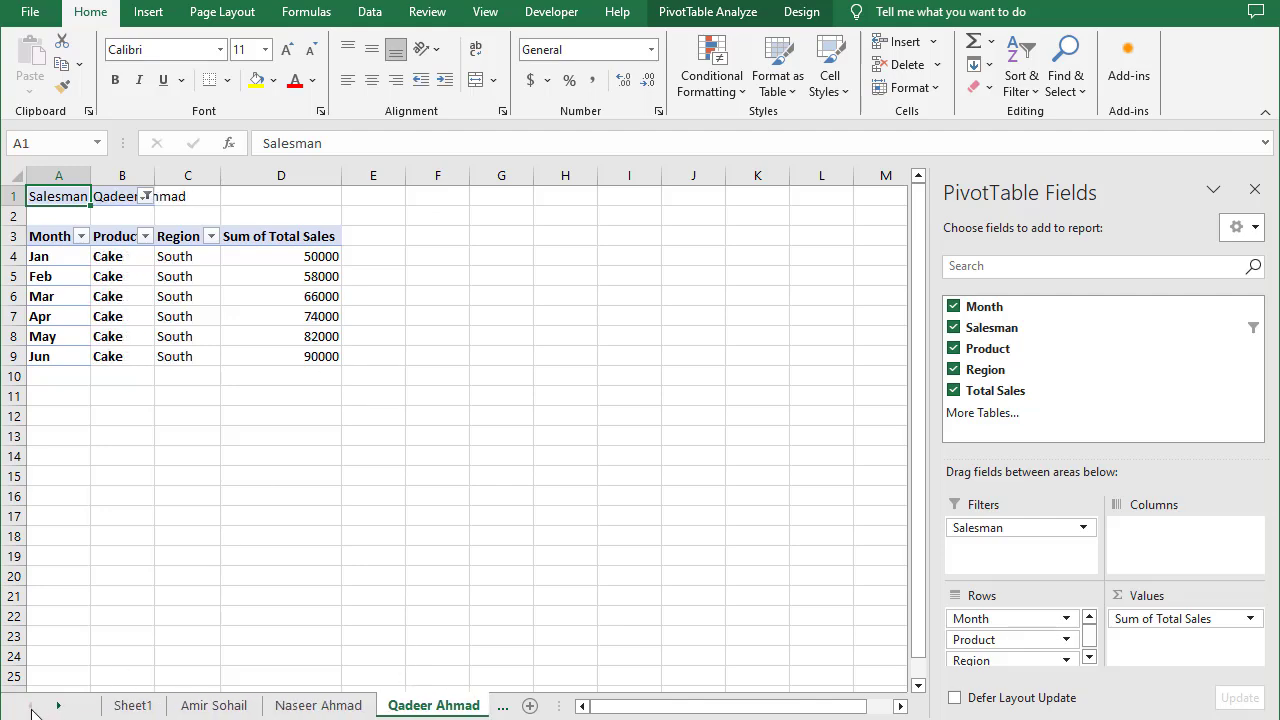
pyautogui.click(132, 705)
pyautogui.scroll(-2, 137, 649)
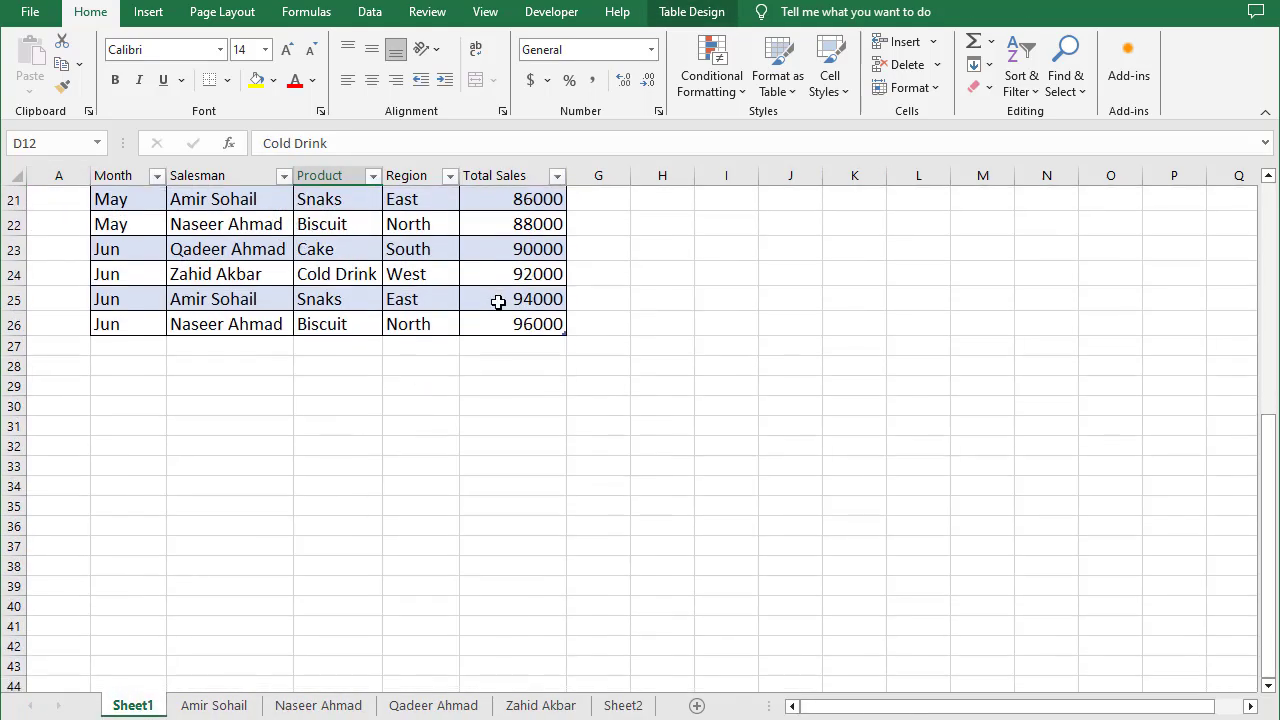
pyautogui.hotkey('ctrl', 'a')
pyautogui.click(516, 326)
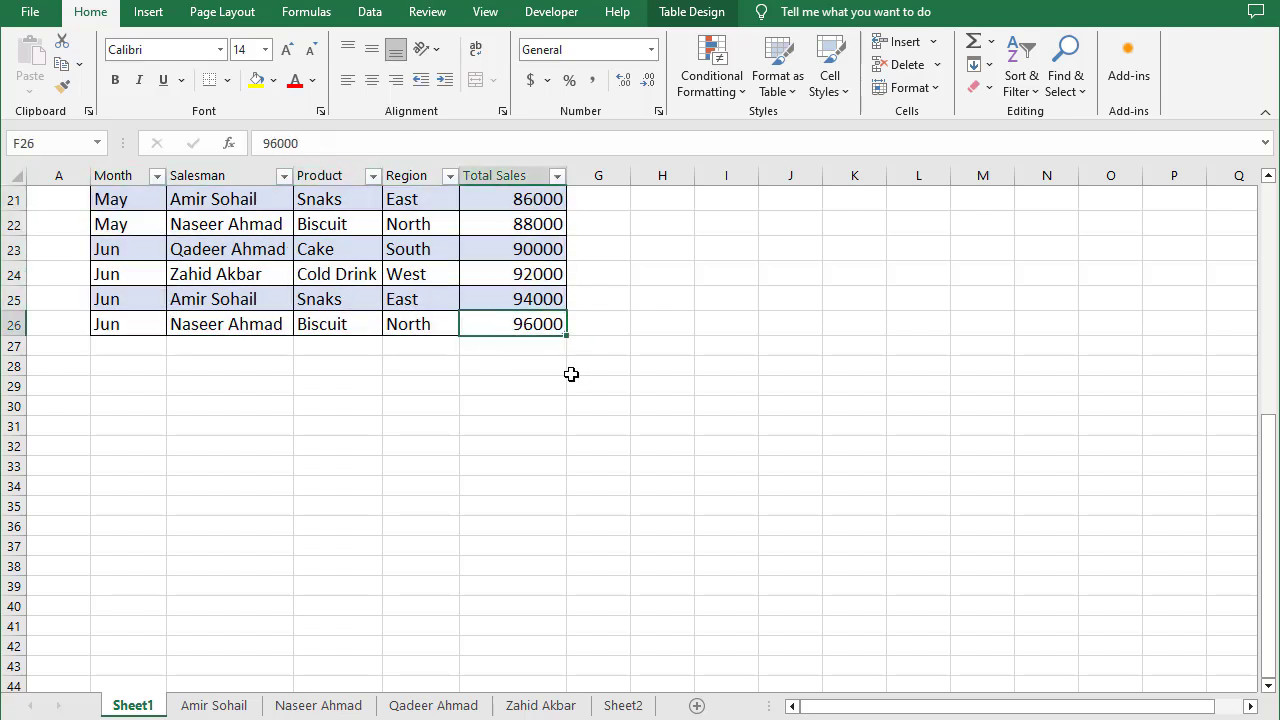
pyautogui.press('Tab')
pyautogui.press('Tab')
pyautogui.press('Tab')
pyautogui.press('Tab')
pyautogui.press('Tab')
pyautogui.press('Tab')
pyautogui.press('Tab')
pyautogui.press('Tab')
pyautogui.press('Tab')
pyautogui.press('Tab')
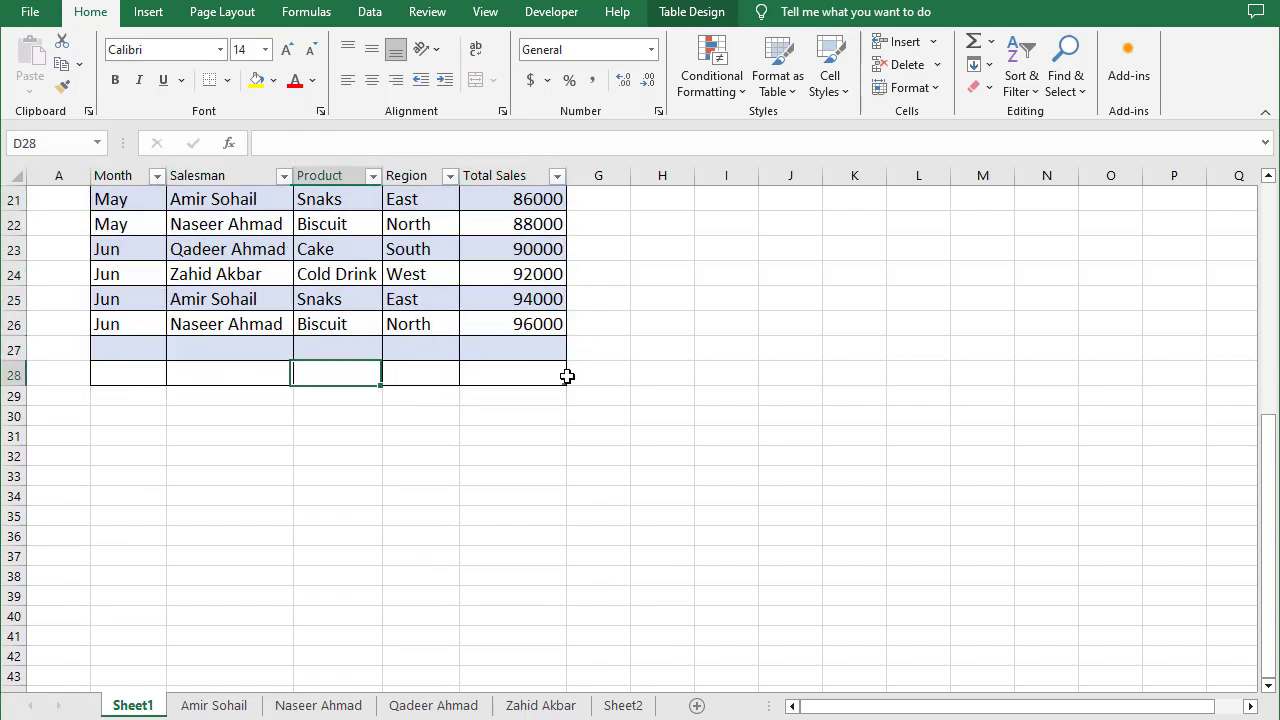
pyautogui.press('Tab')
pyautogui.press('Tab')
pyautogui.press('Tab')
pyautogui.press('Tab')
pyautogui.press('Tab')
pyautogui.press('Tab')
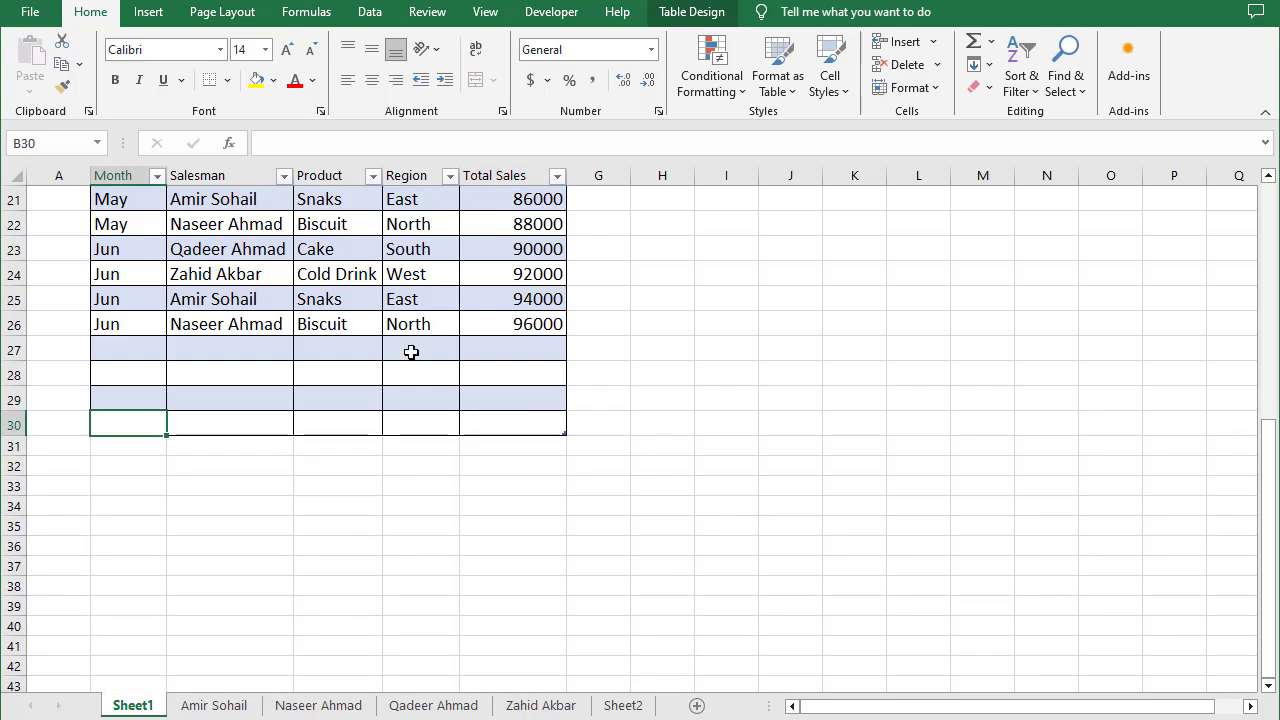
# Step: Copy the four Jun records in B23:F26 into the blank table rows starting at B27
pyautogui.moveTo(123, 249); pyautogui.dragTo(510, 317)
pyautogui.hotkey('ctrl', 'c')
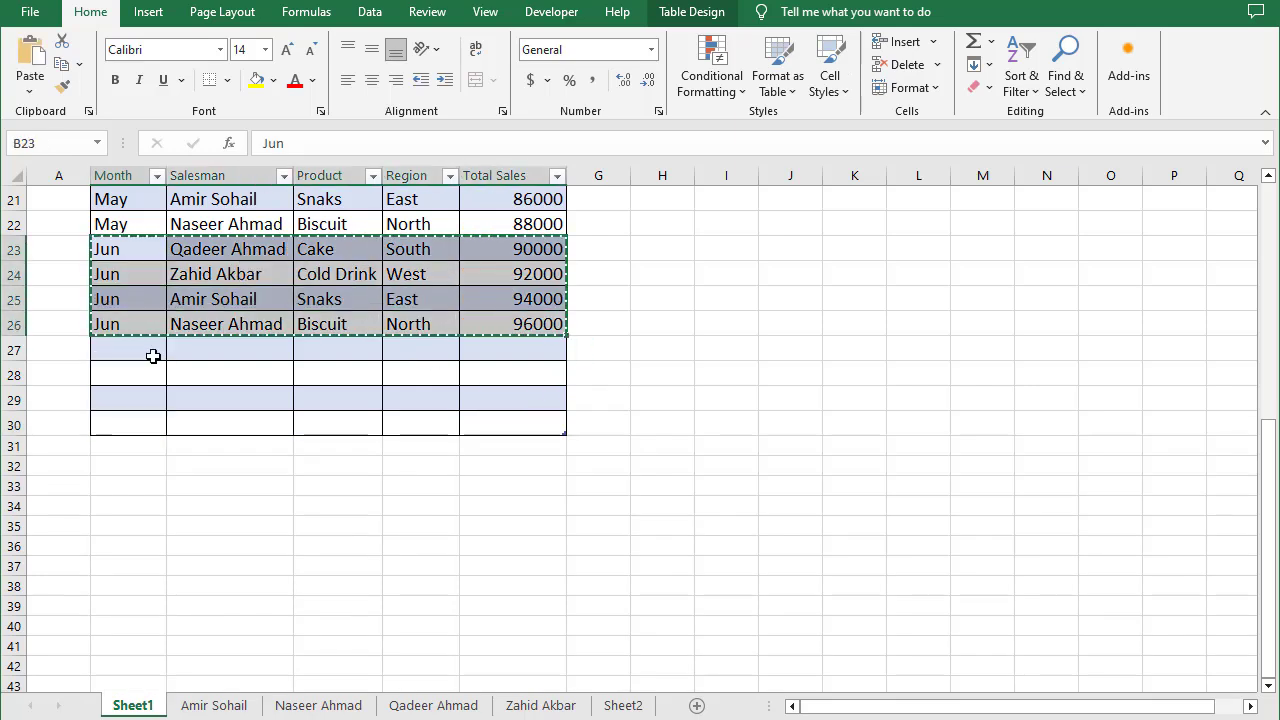
pyautogui.click(152, 356)
pyautogui.hotkey('ctrl', 'v')
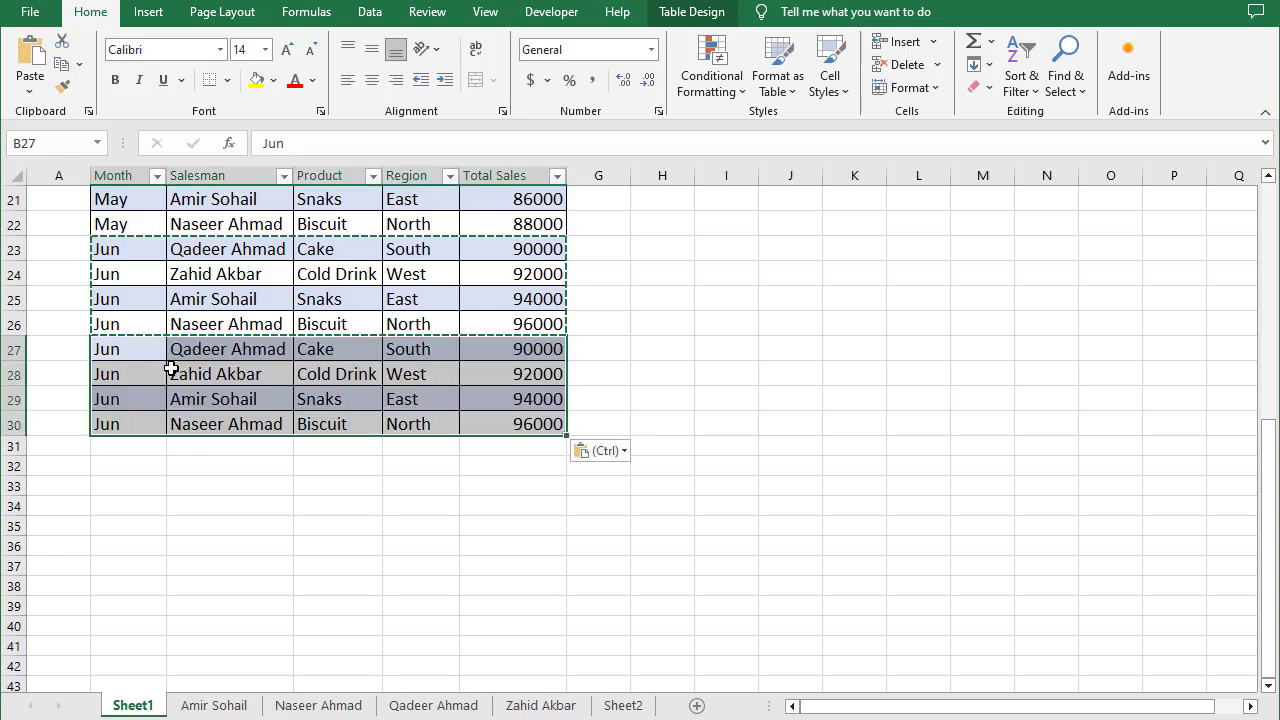
# Step: Set the month of the four copied records in B27:B30 to Jul
pyautogui.click(123, 353)
pyautogui.write('Jul')
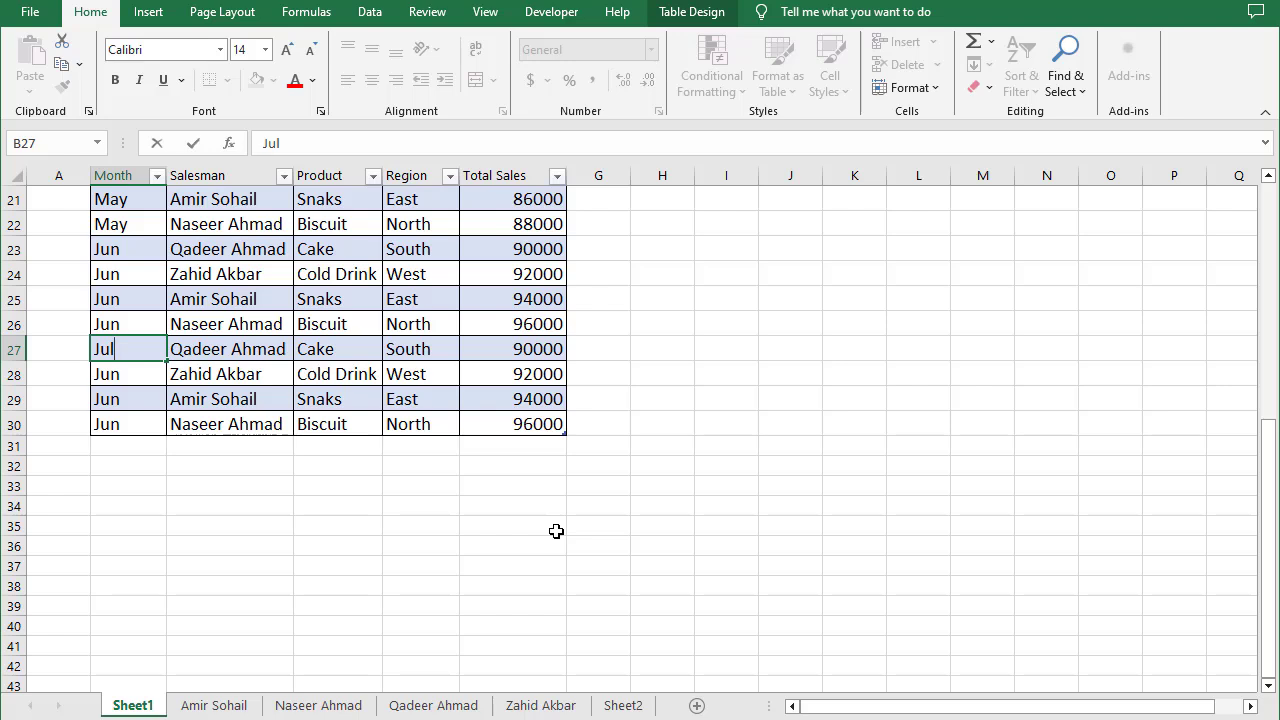
pyautogui.press('Return')
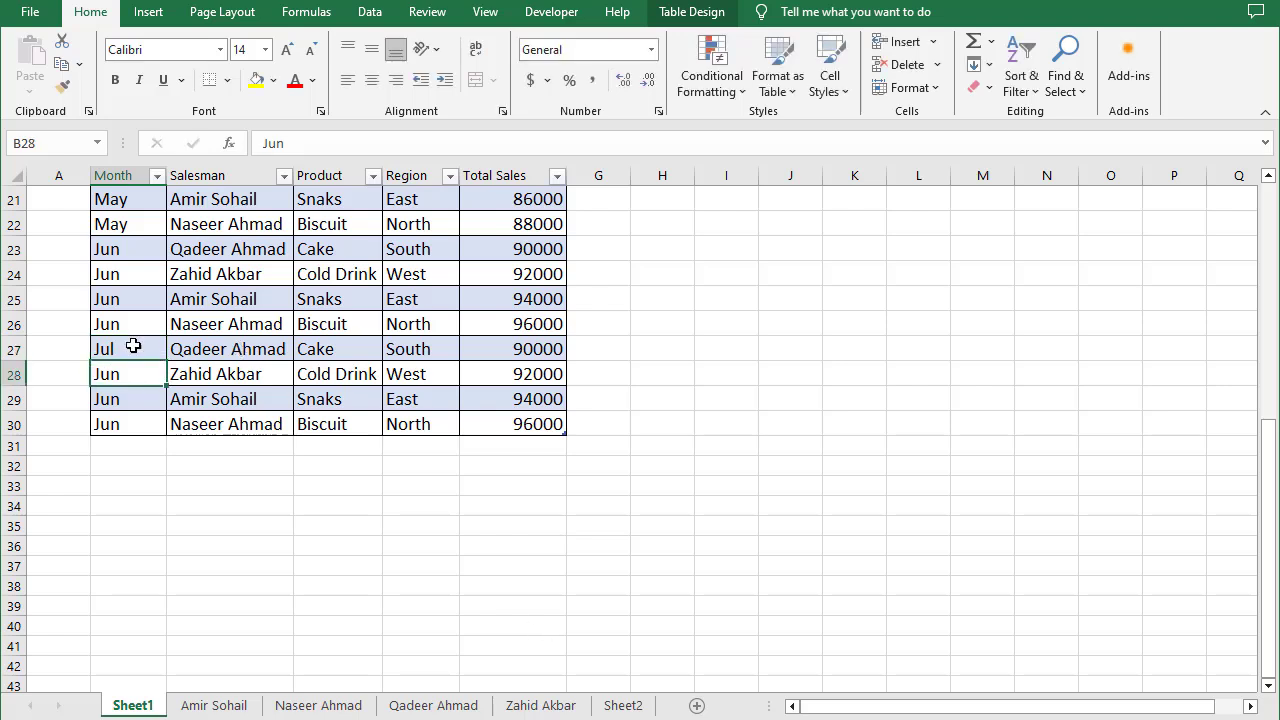
pyautogui.moveTo(129, 346); pyautogui.dragTo(134, 418)
pyautogui.hotkey('ctrl', 'd')
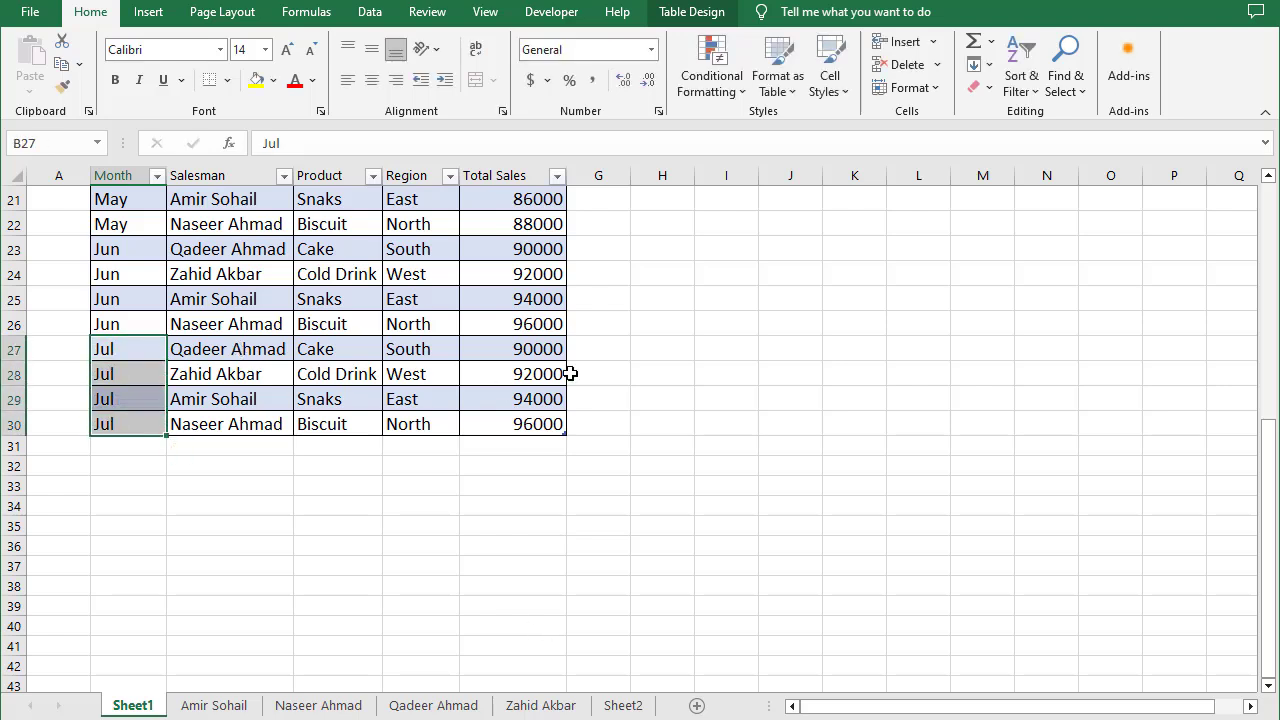
# Step: Set the Jul Total Sales in F27:F30 to 98000, 100000, 102000 and 104000
pyautogui.click(541, 352)
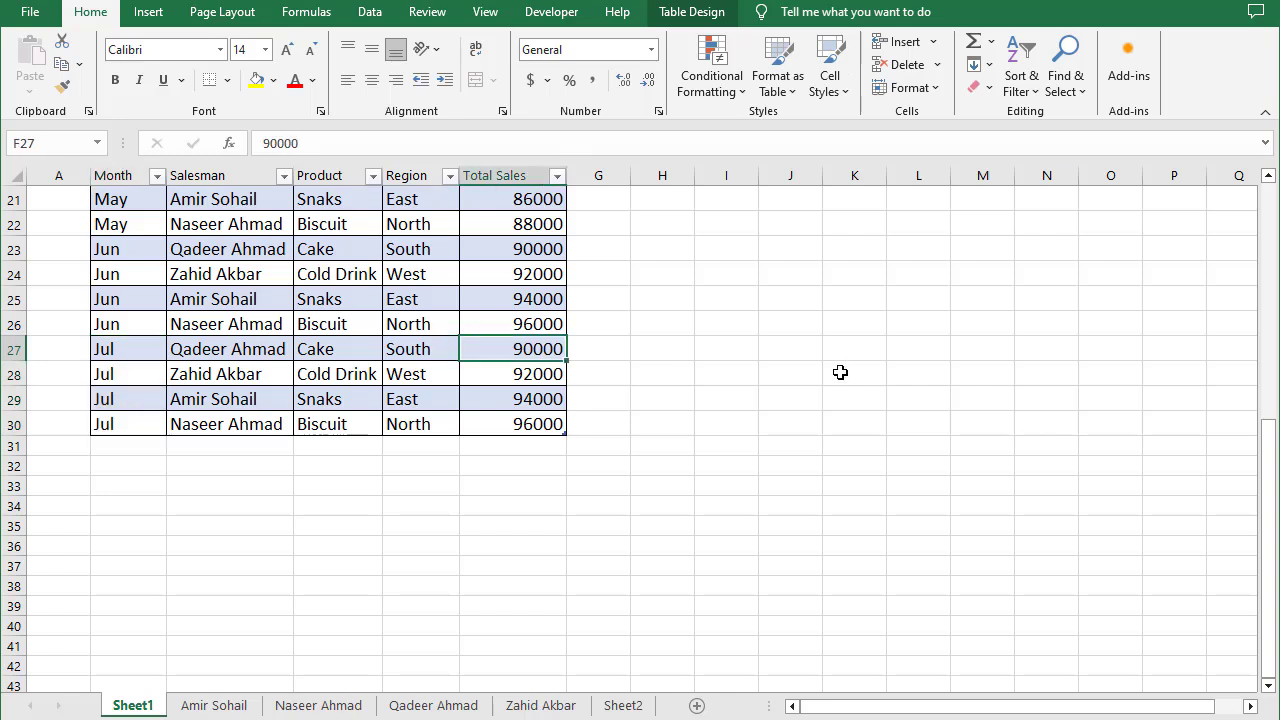
pyautogui.write('9800')
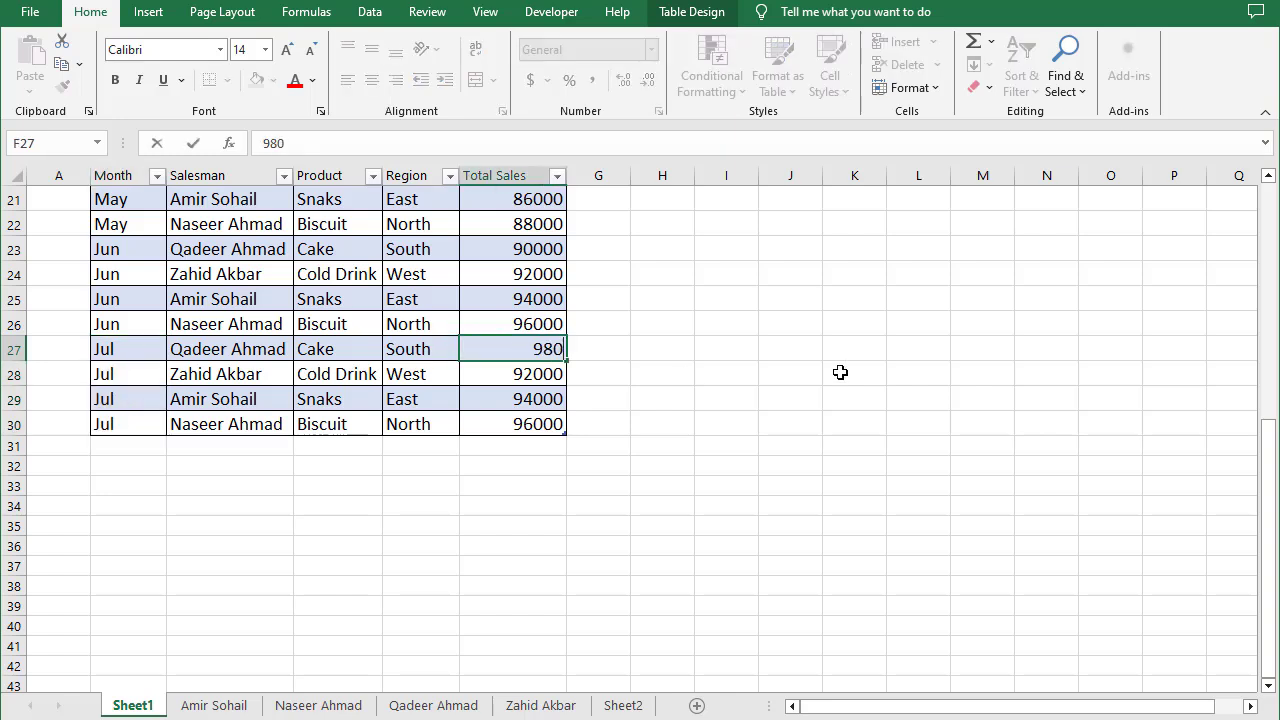
pyautogui.write('0')
pyautogui.press('Return')
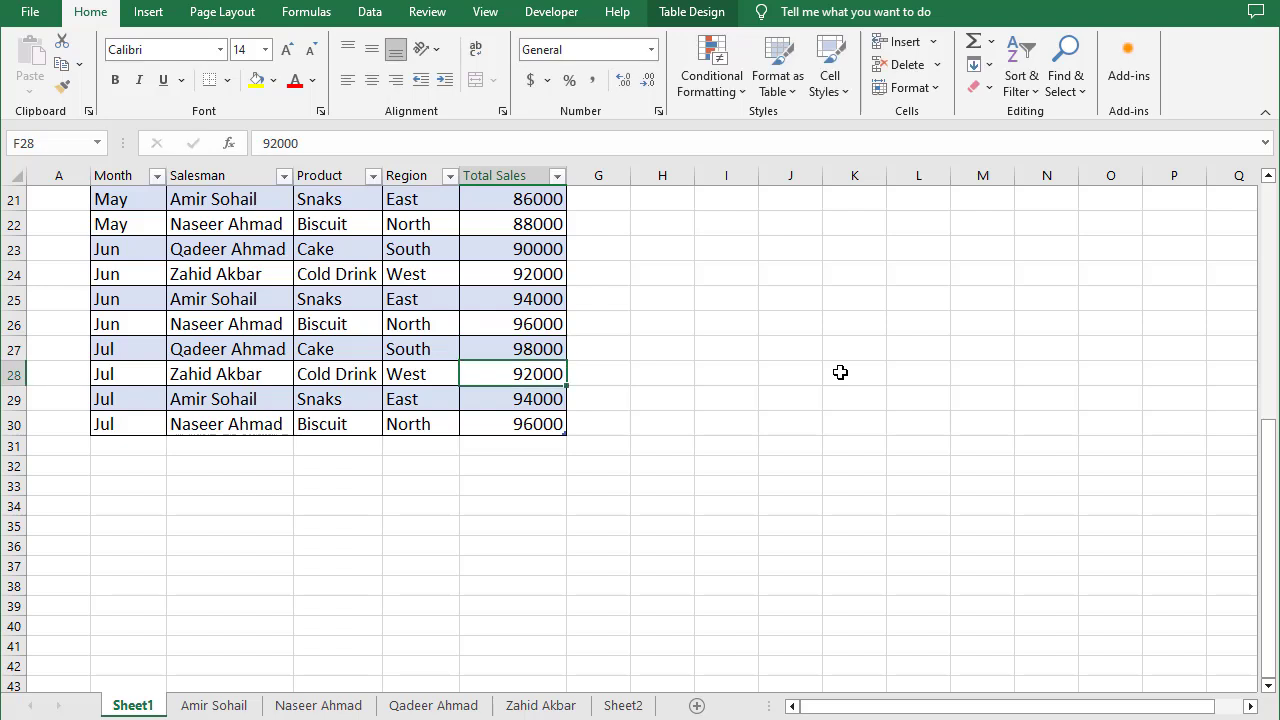
pyautogui.write('100000')
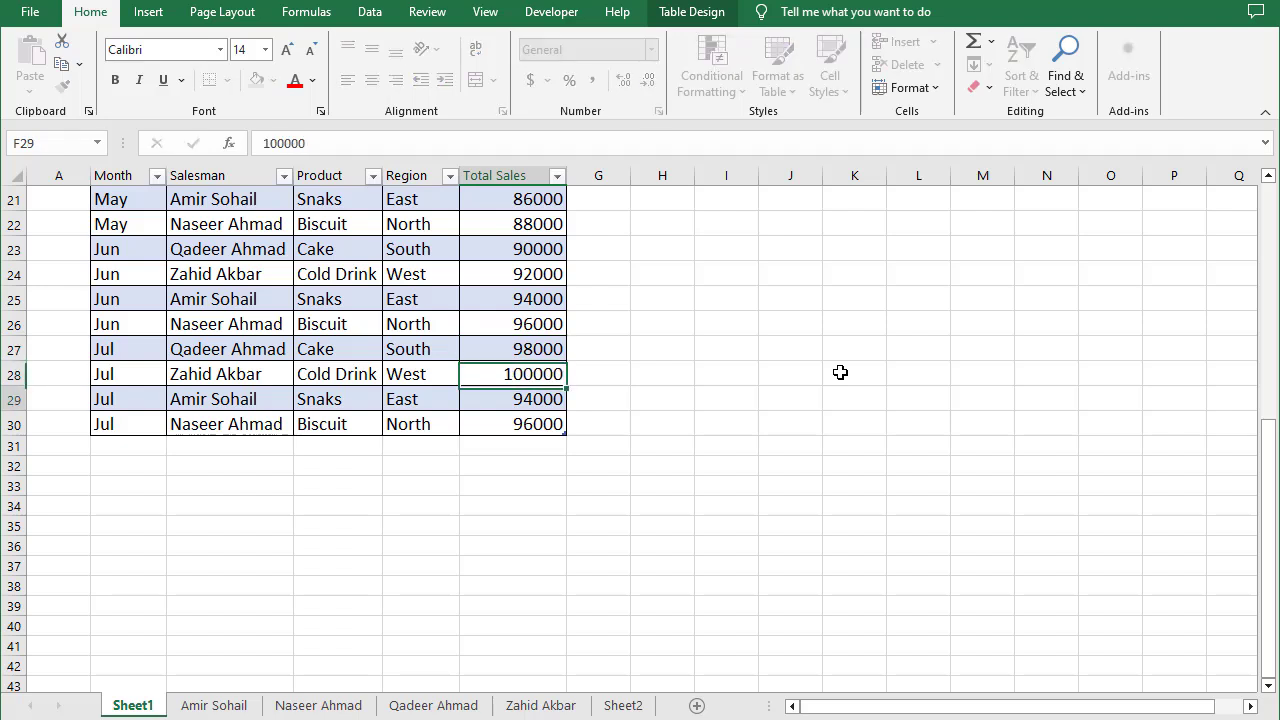
pyautogui.press('Return')
pyautogui.write('102000')
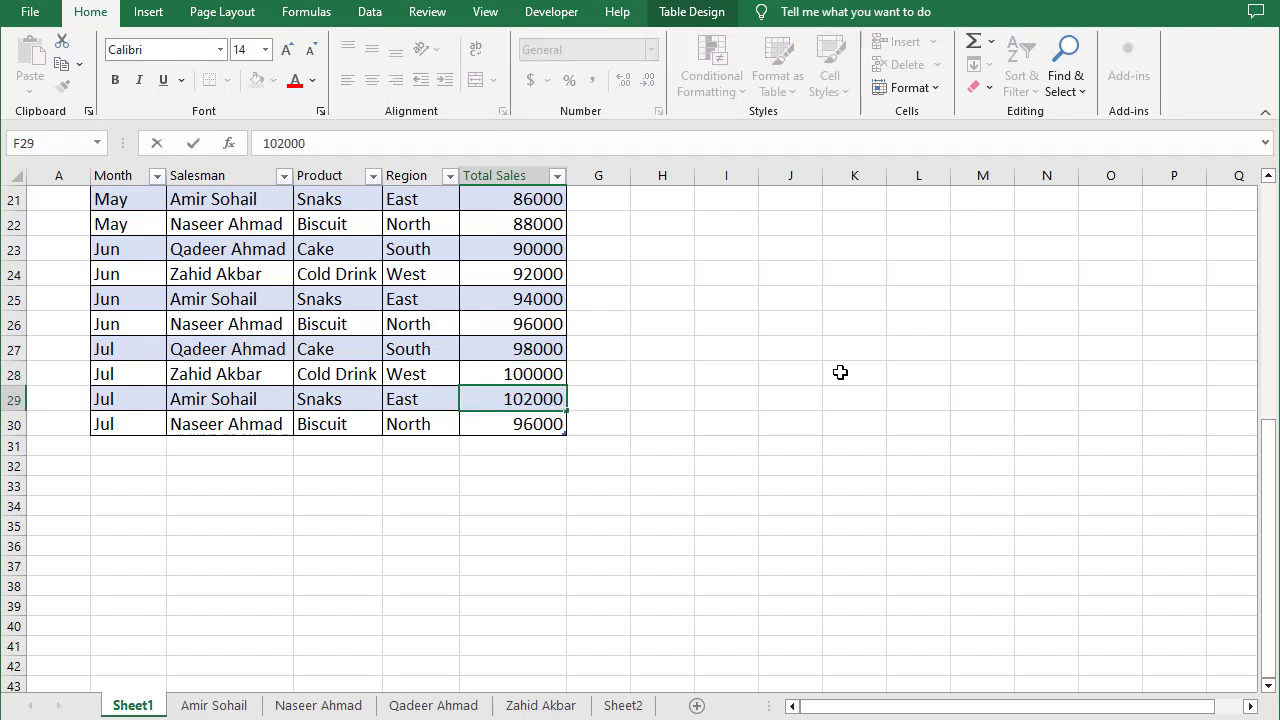
pyautogui.press('Return')
pyautogui.write('104000')
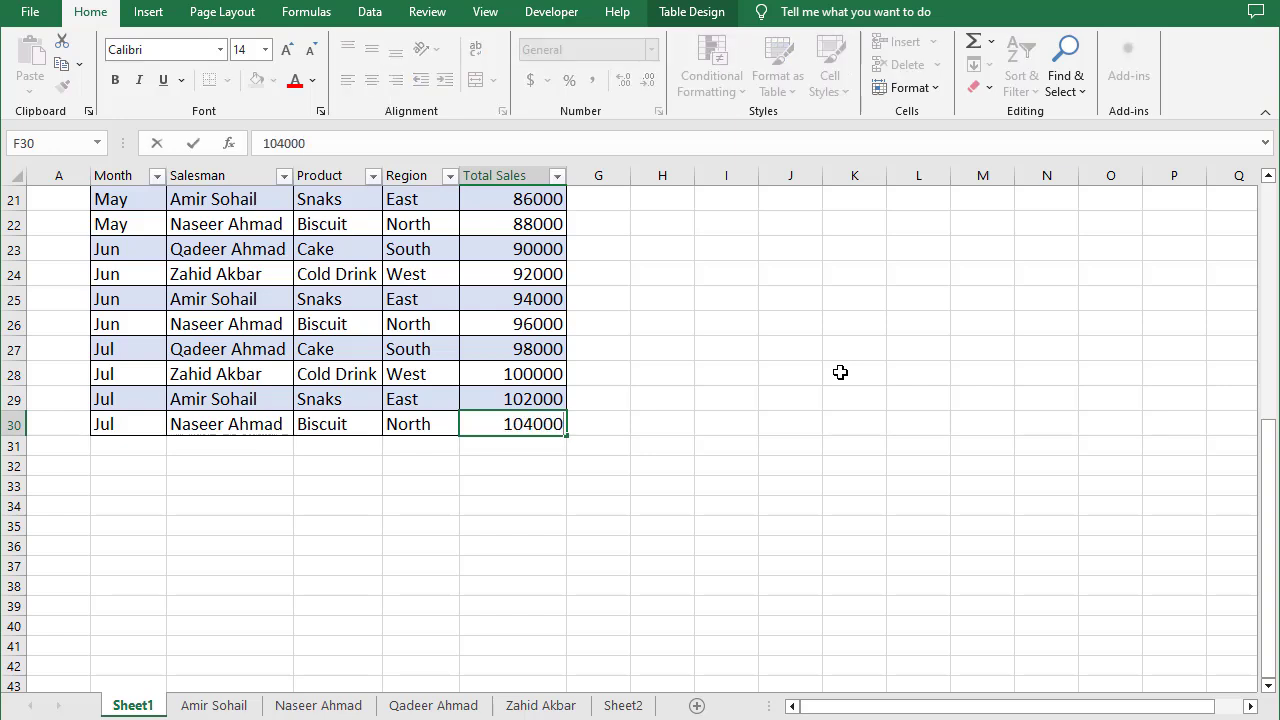
pyautogui.press('Return')
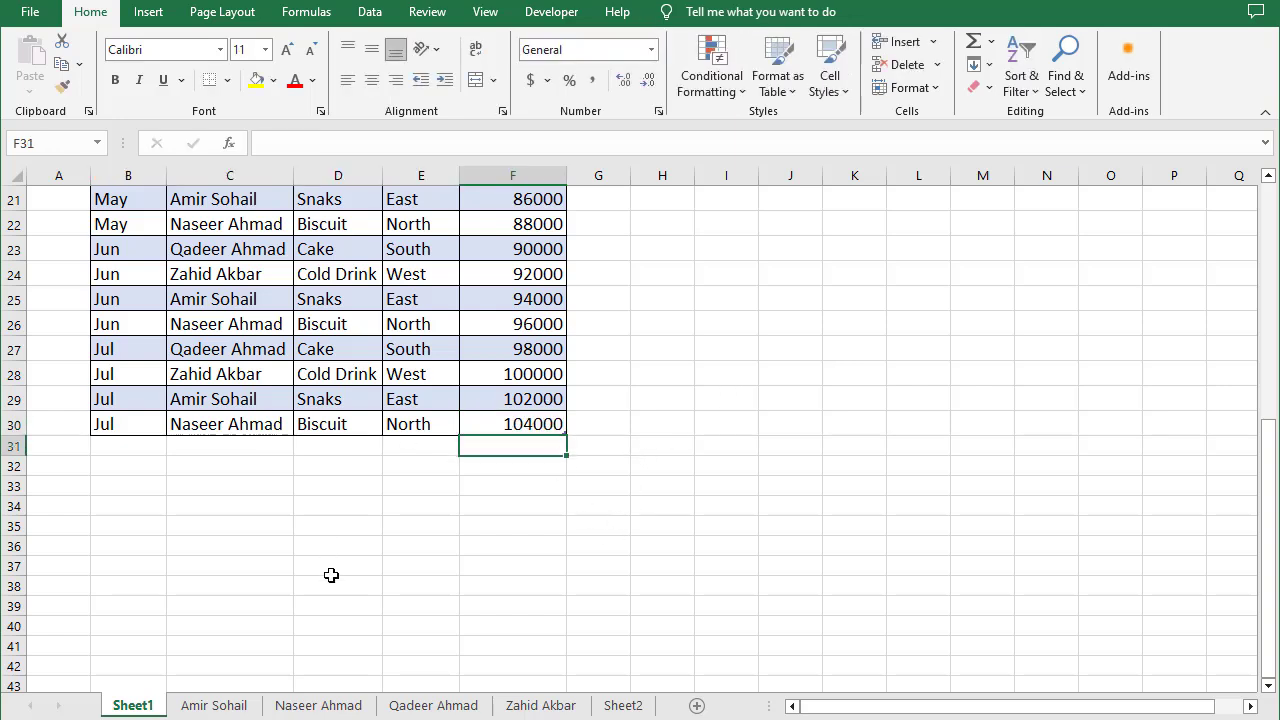
# Step: Refresh the PivotTable on the Snaks salesman's sheet so that it includes the new Jul record from Sheet1
pyautogui.click(230, 706)
pyautogui.click(297, 314)
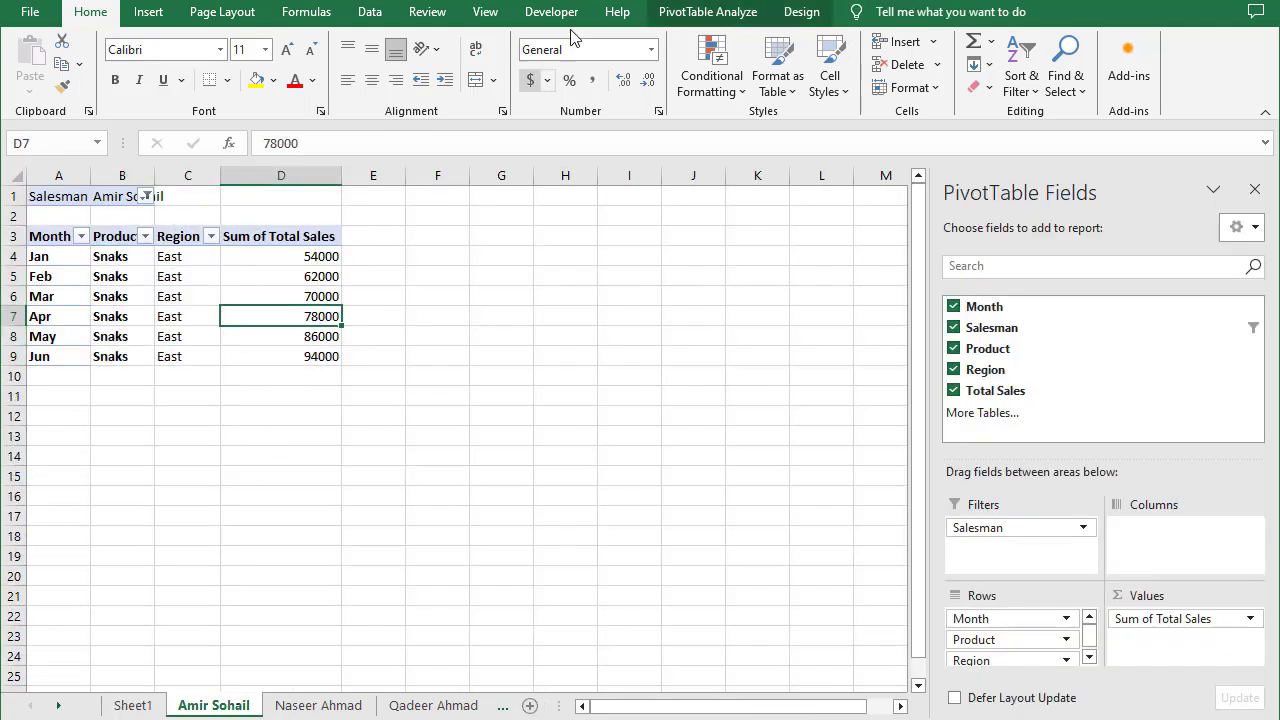
pyautogui.click(680, 18)
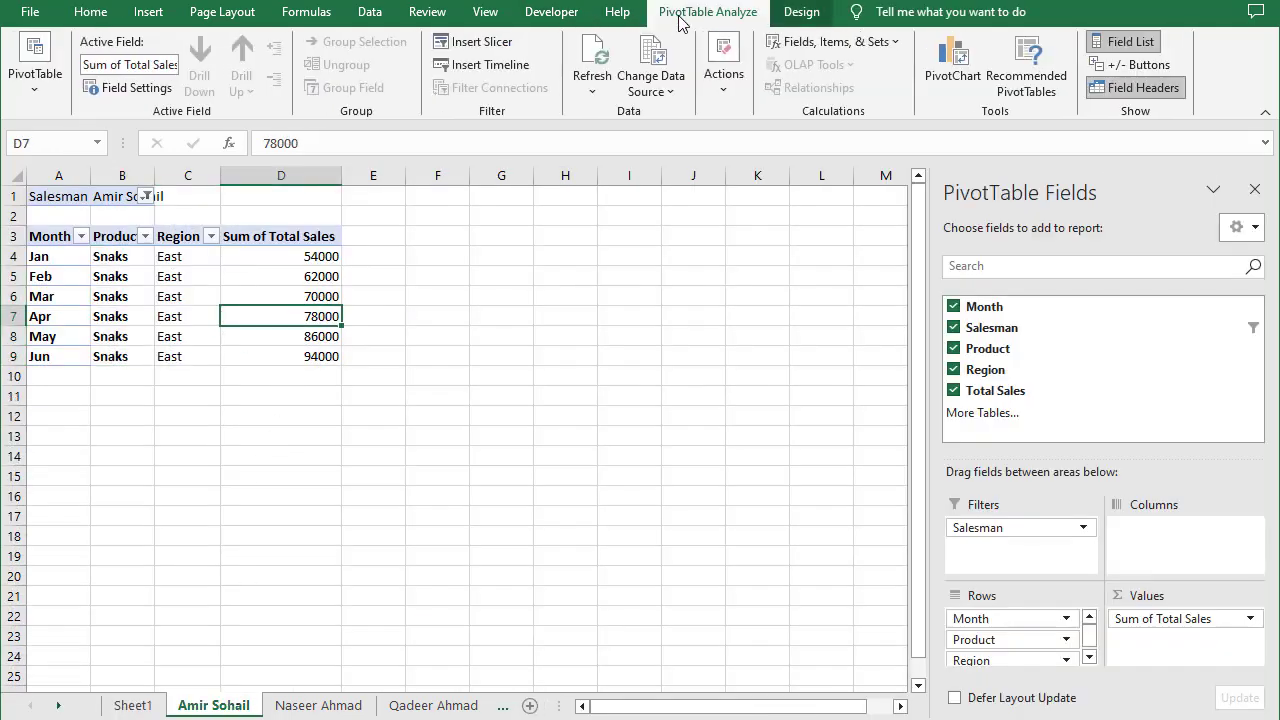
pyautogui.click(598, 58)
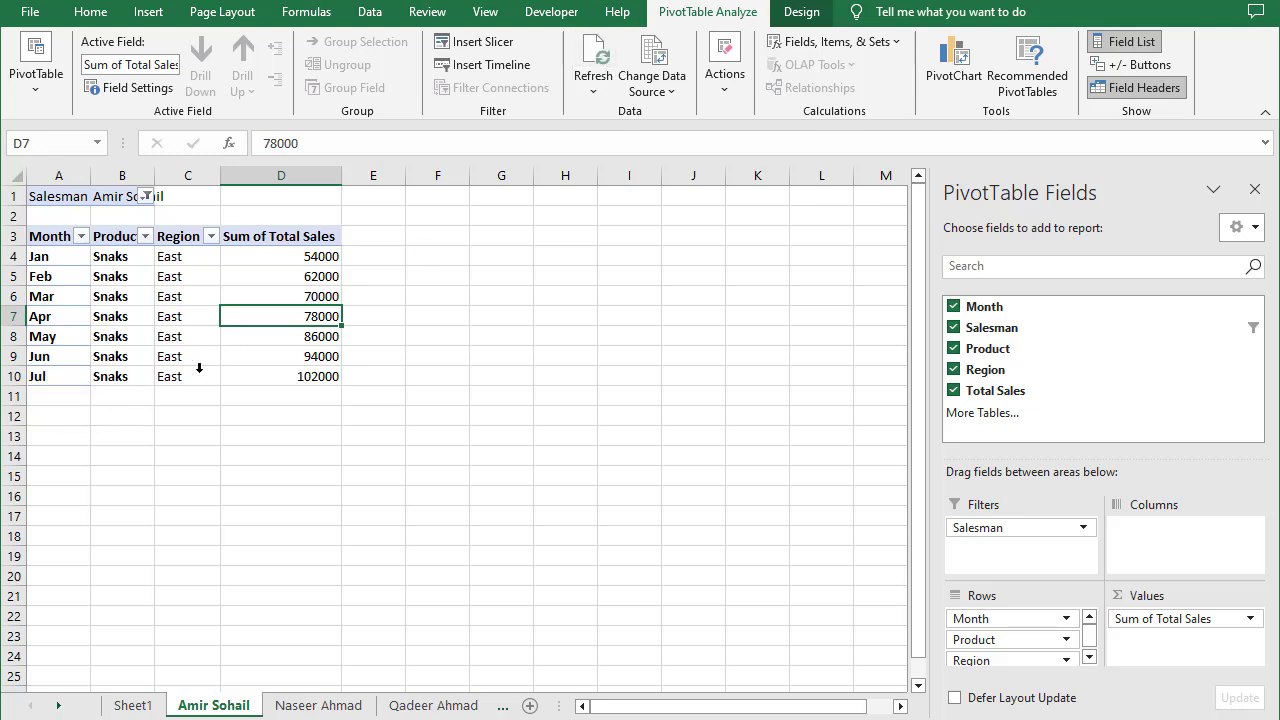
# Step: Check the Jul row on the Biscuit and Cake salesmen's sheets, and return to the Snaks salesman's sheet
pyautogui.click(314, 705)
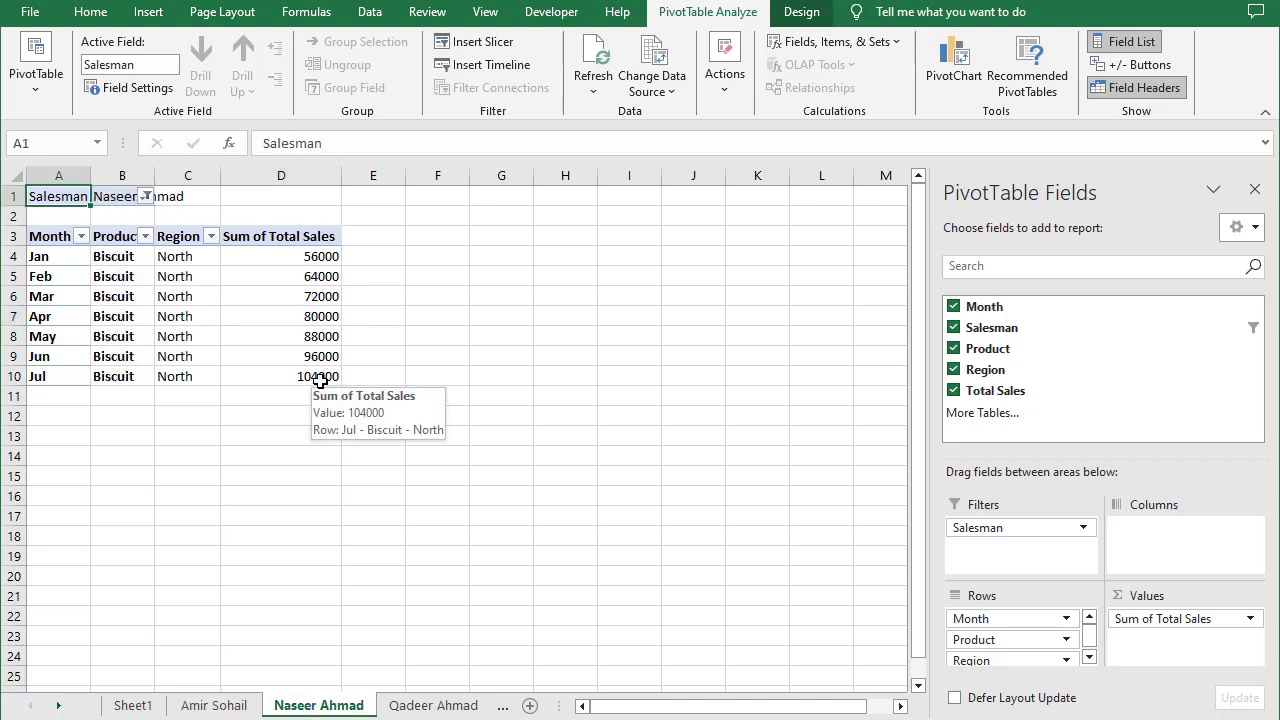
pyautogui.click(436, 704)
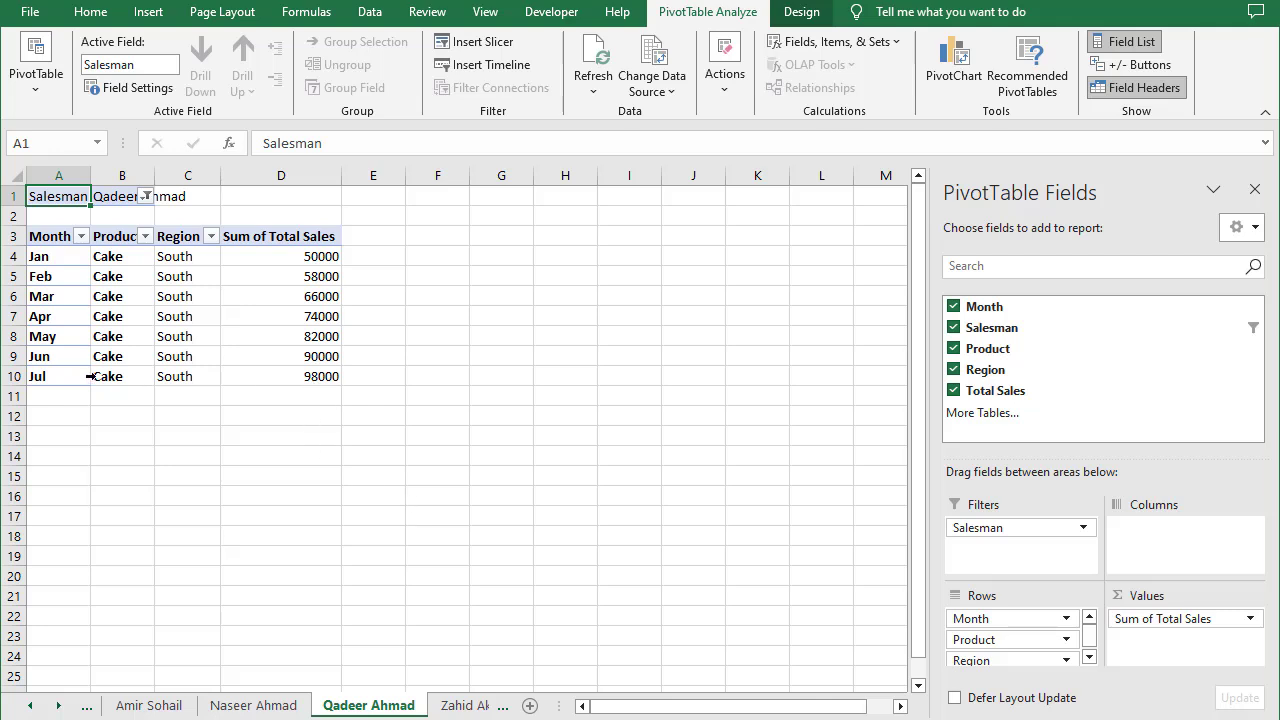
pyautogui.click(150, 710)
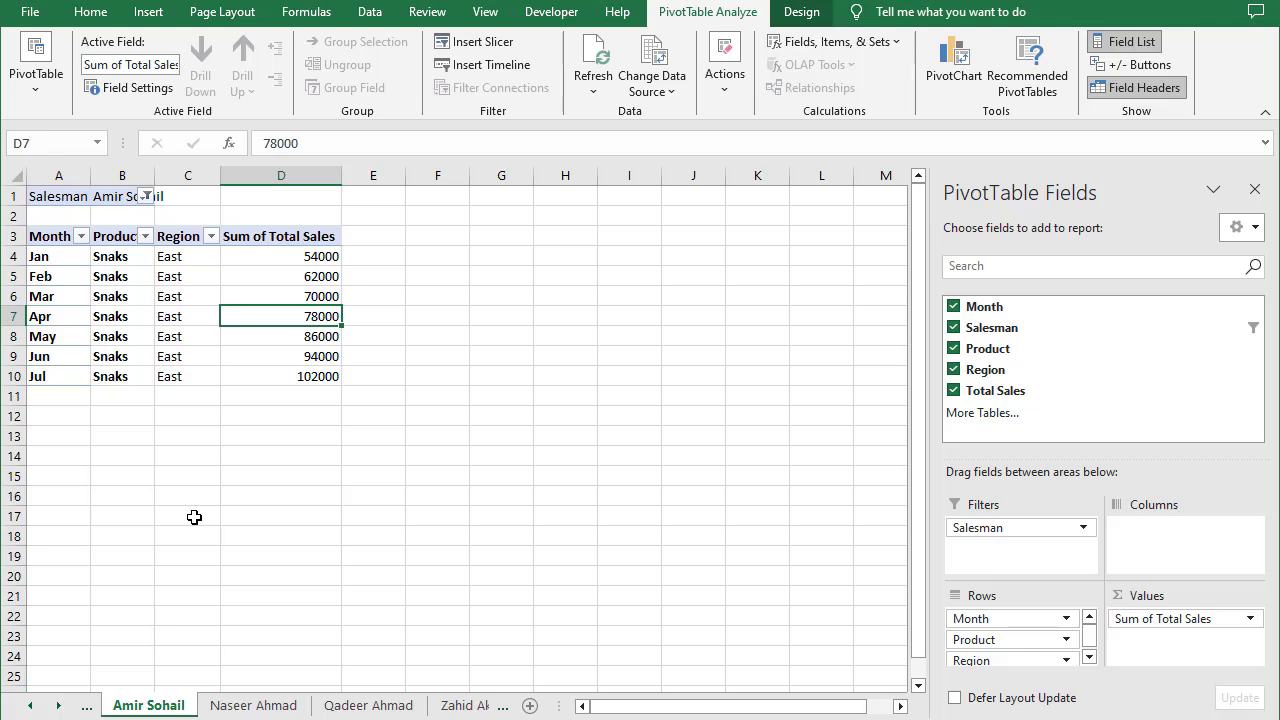
pyautogui.click(33, 707)
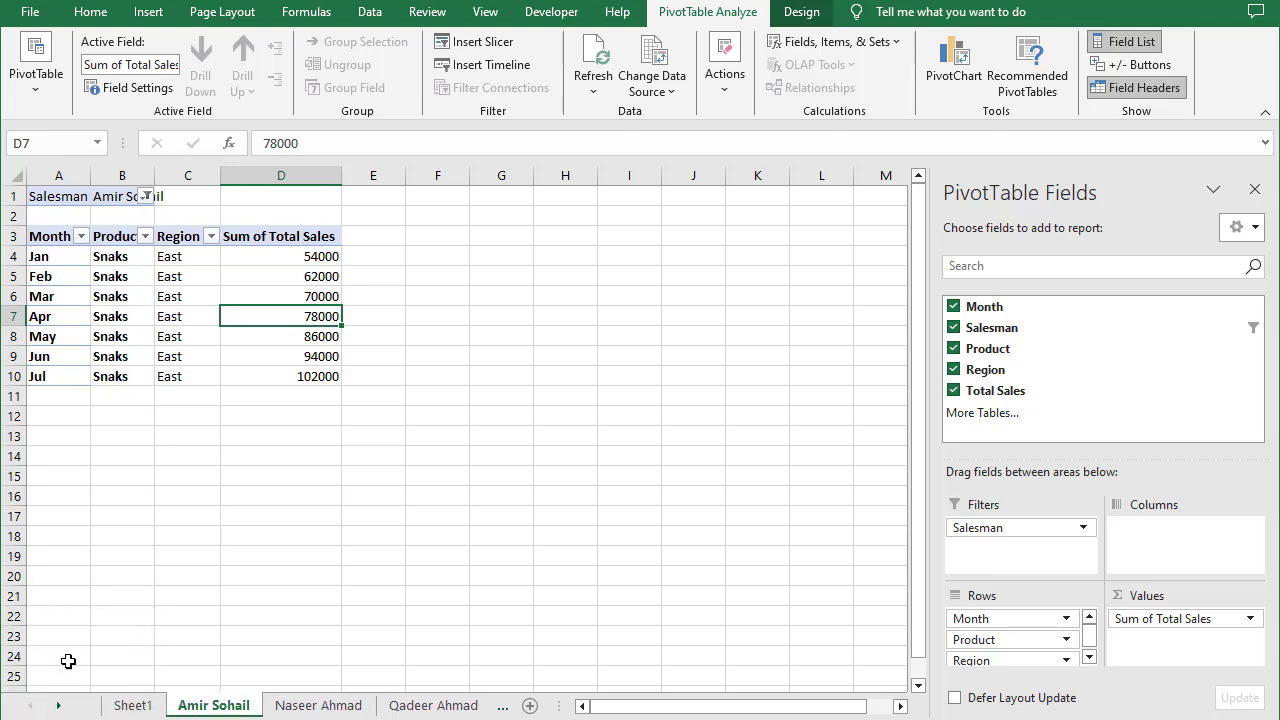
# Step: Review the source sales table on Sheet1 down to the last Jul record in row 30
pyautogui.click(126, 705)
pyautogui.scroll(4, 127, 422)
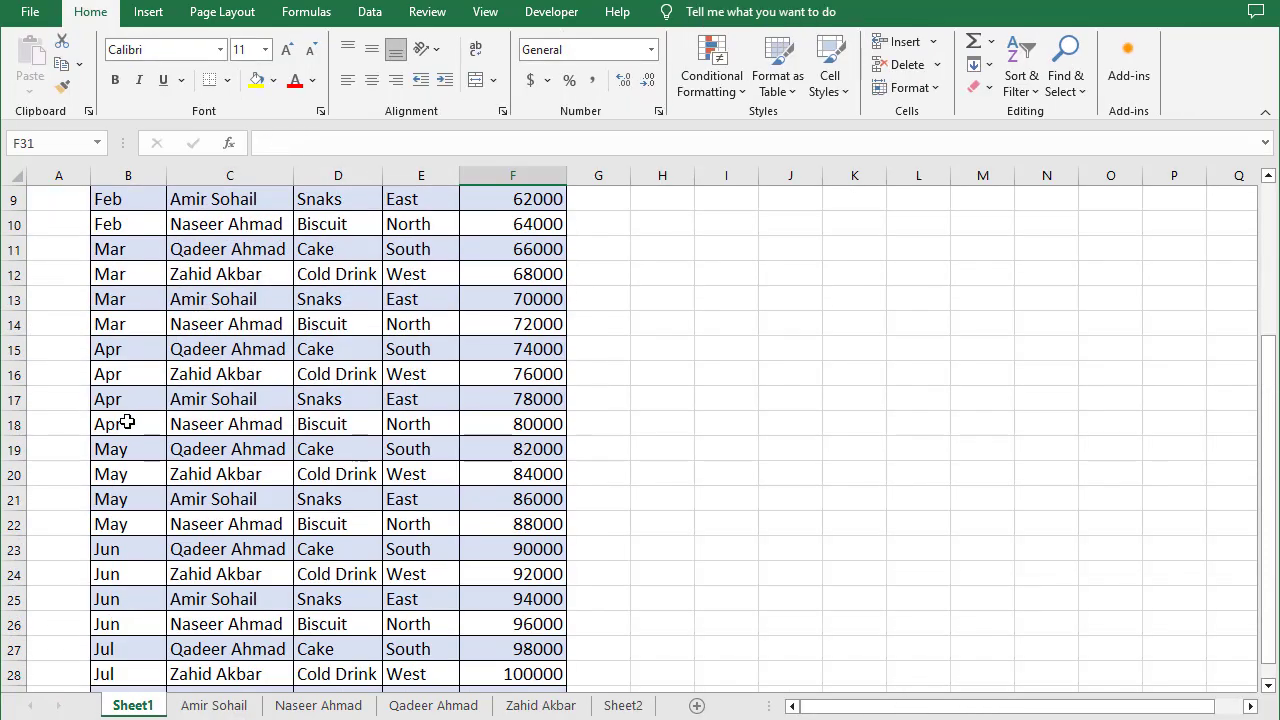
pyautogui.scroll(2, 127, 422)
pyautogui.scroll(-4, 127, 422)
pyautogui.scroll(-2, 127, 422)
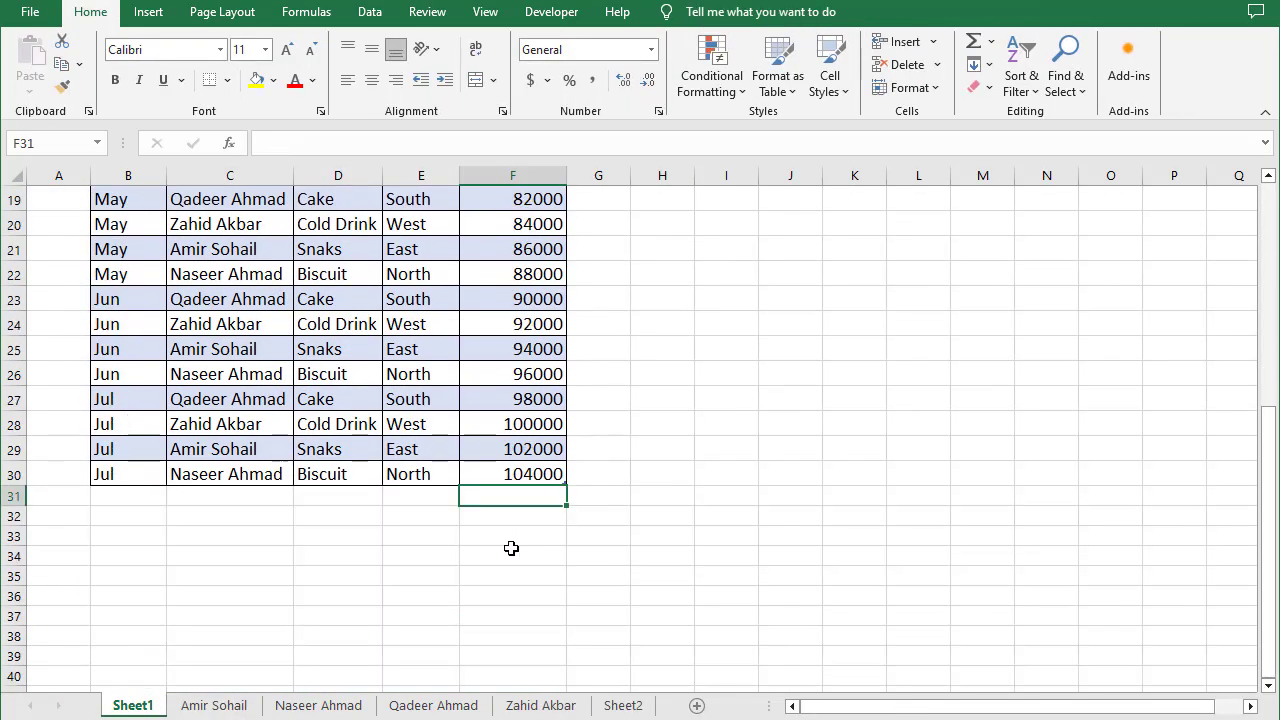
pyautogui.click(514, 476)
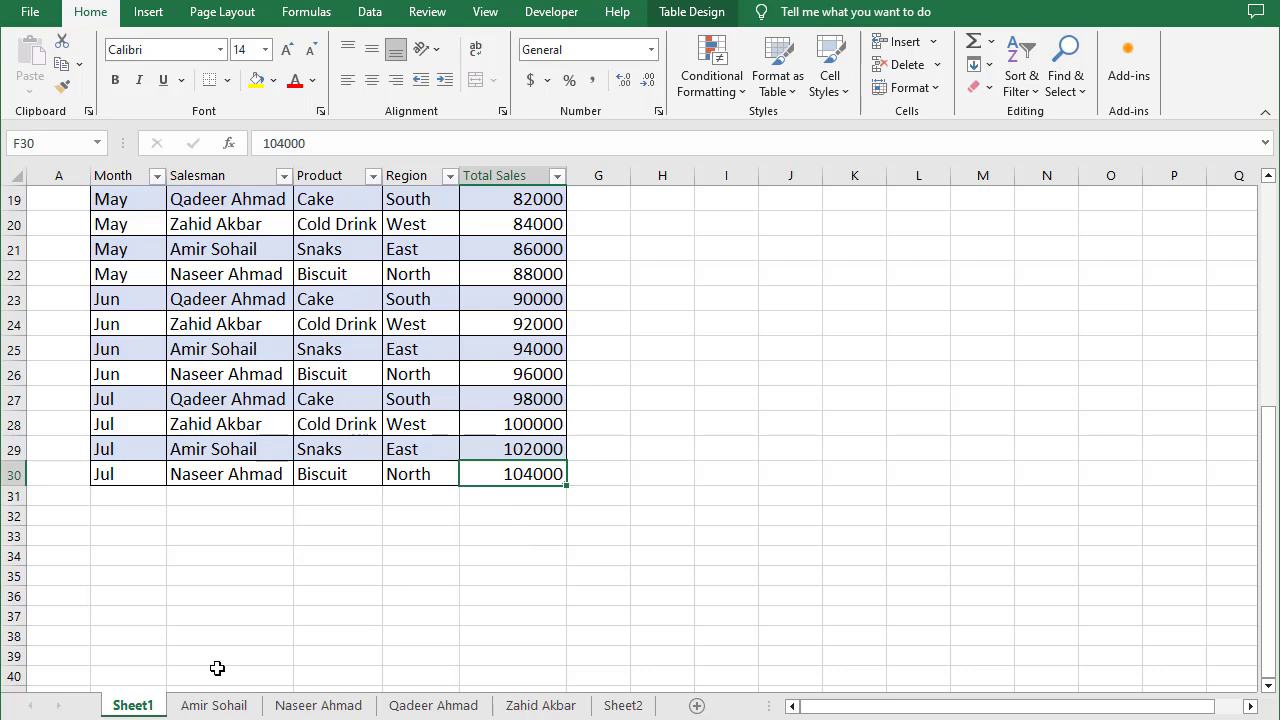
# Step: Go back to the Snaks salesman's PivotTable and bring up its data refresh and analysis commands
pyautogui.click(216, 705)
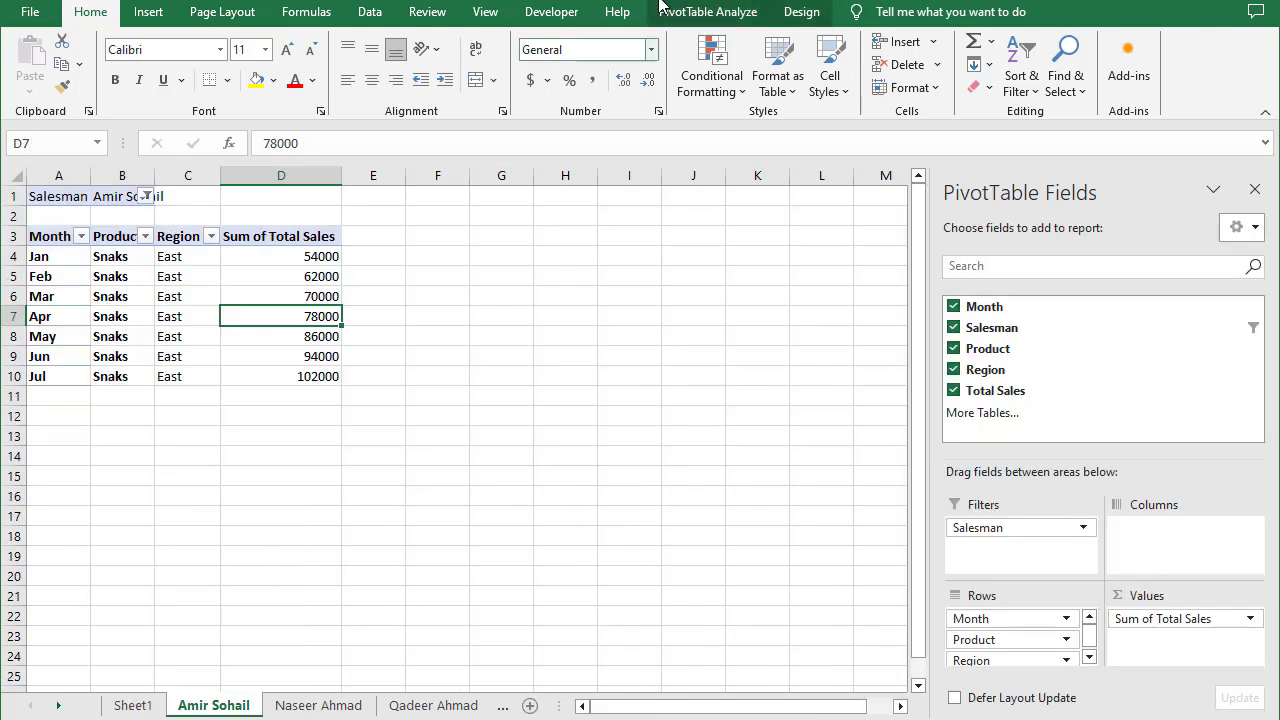
pyautogui.click(696, 12)
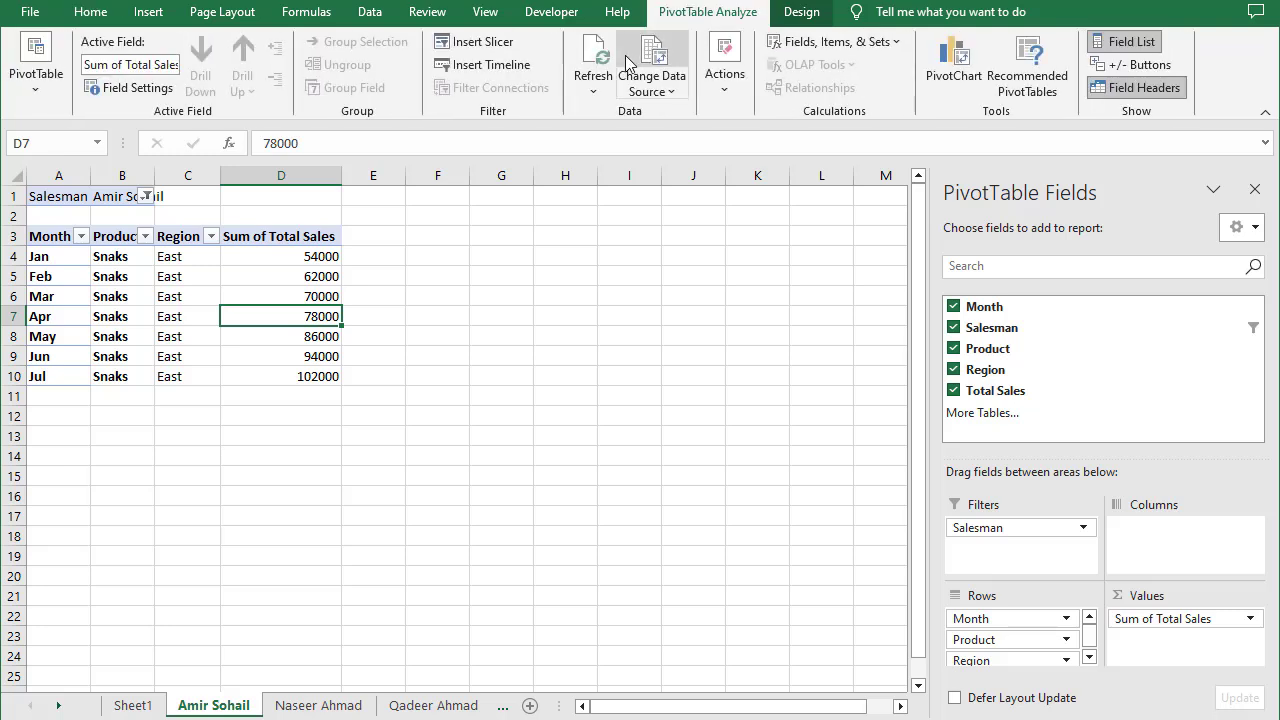